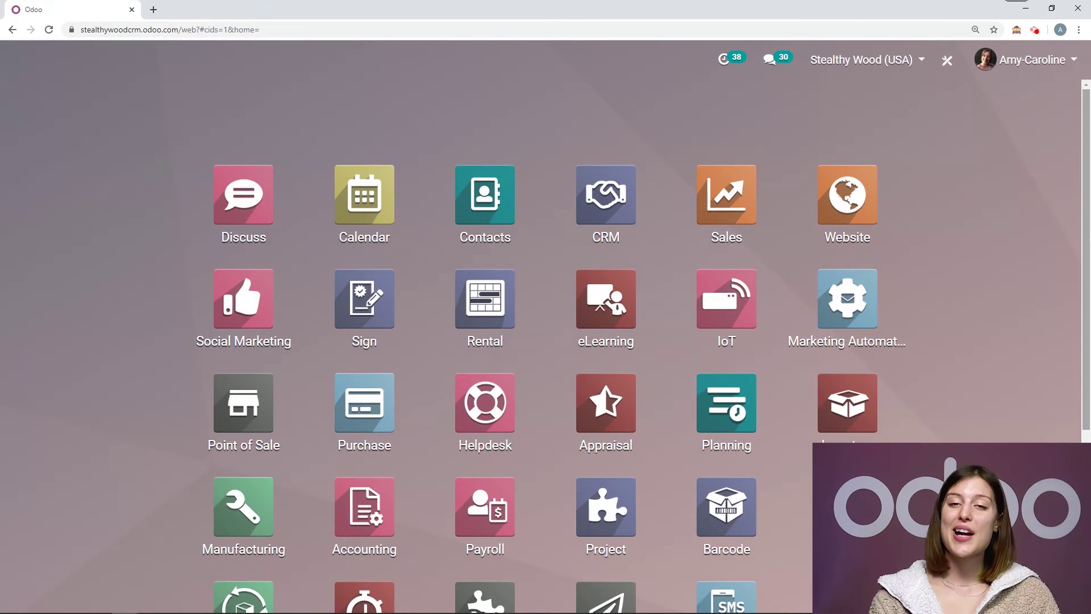
Open the Expenses app from an 'ex' search and go to Configuration > Settings
{"action": "type", "text": "ex"}
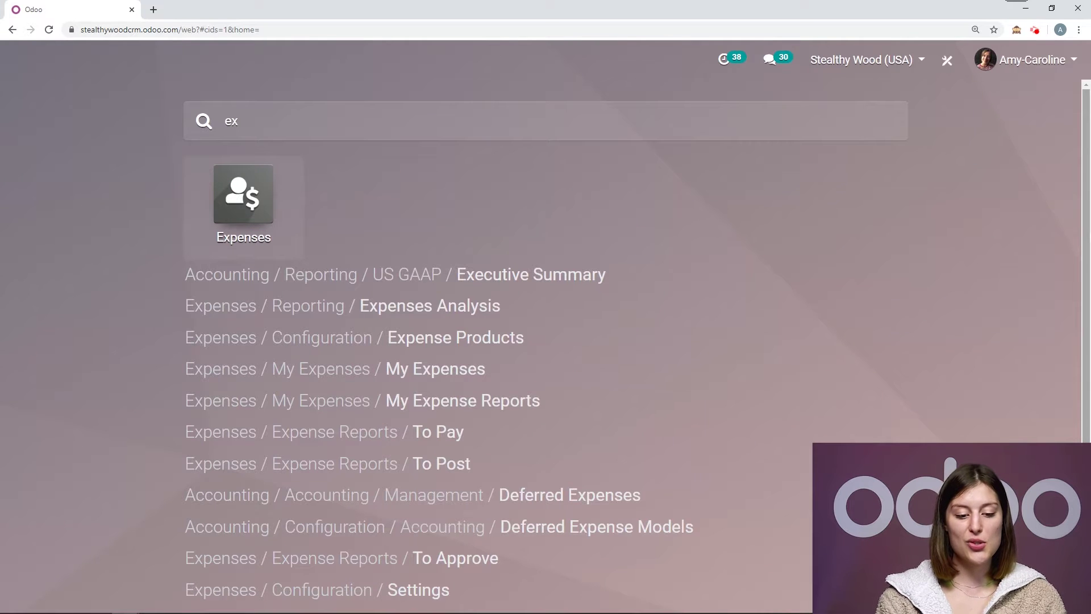
{"action": "key", "text": "Return"}
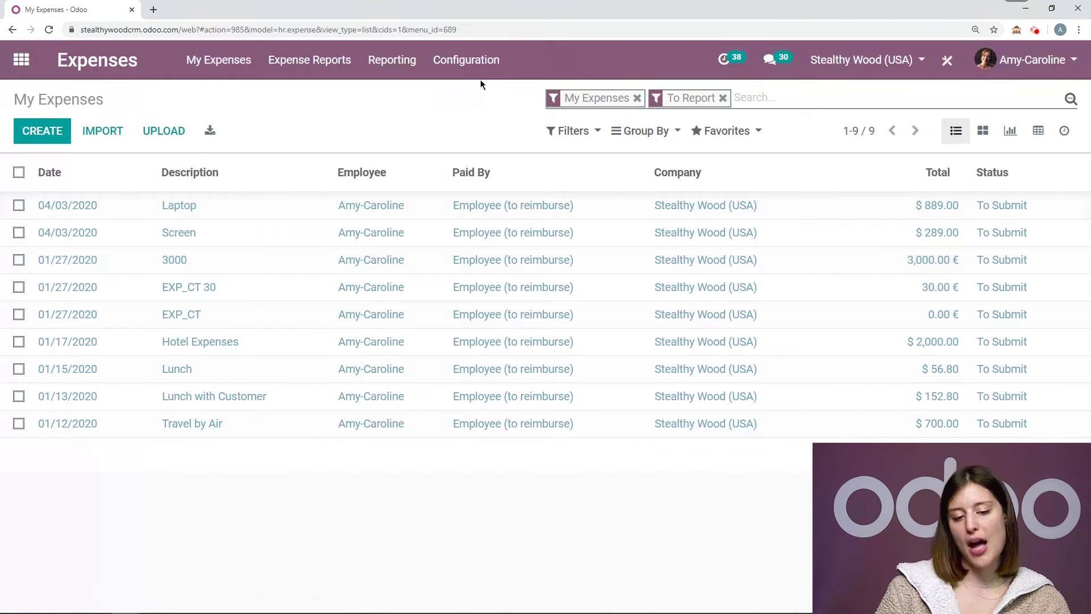
{"action": "left_click", "coordinate": [477, 72]}
{"action": "left_click", "coordinate": [470, 97]}
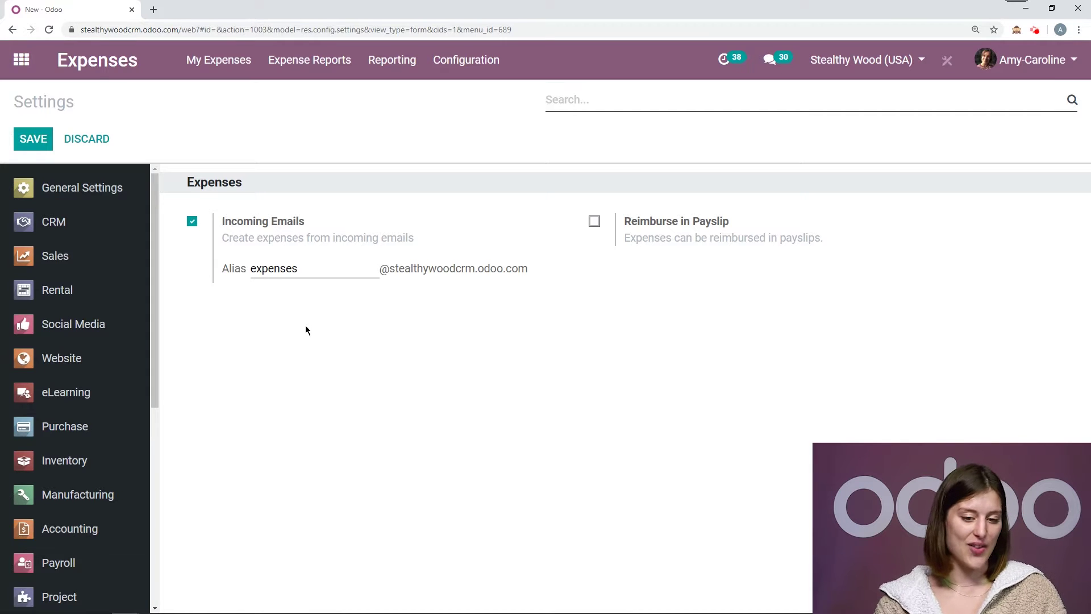
Open the Air Flight card from the Expense Products list
{"action": "left_click", "coordinate": [493, 72]}
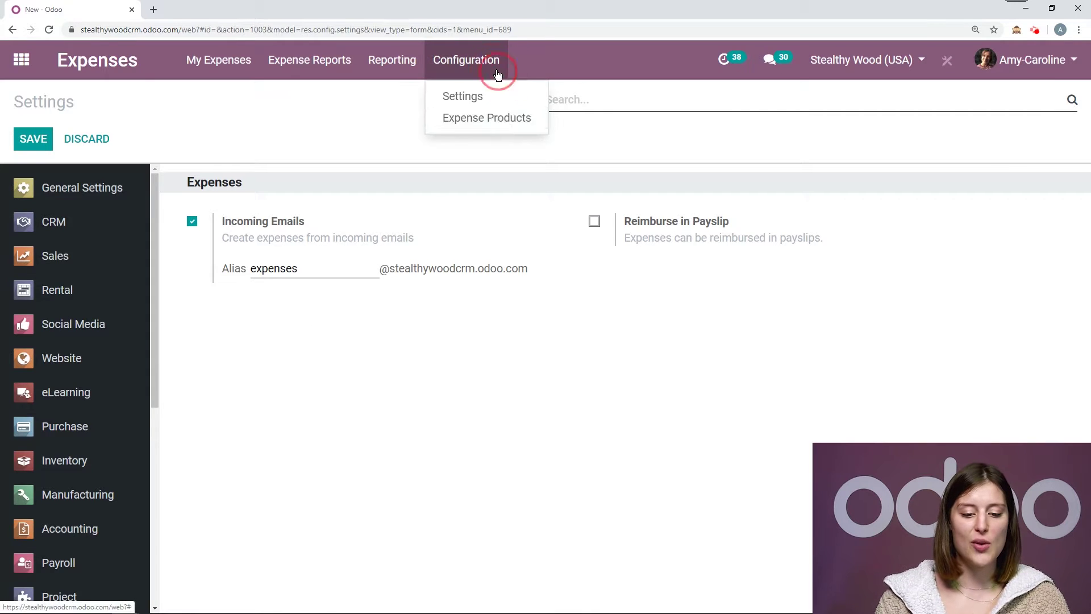
{"action": "left_click", "coordinate": [502, 126]}
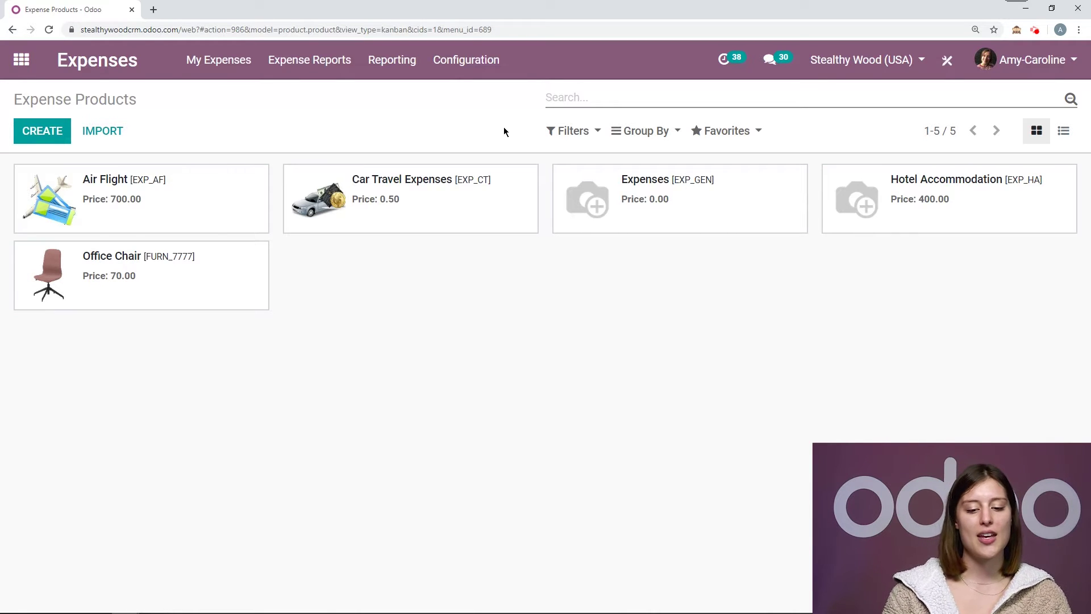
{"action": "left_click", "coordinate": [137, 217]}
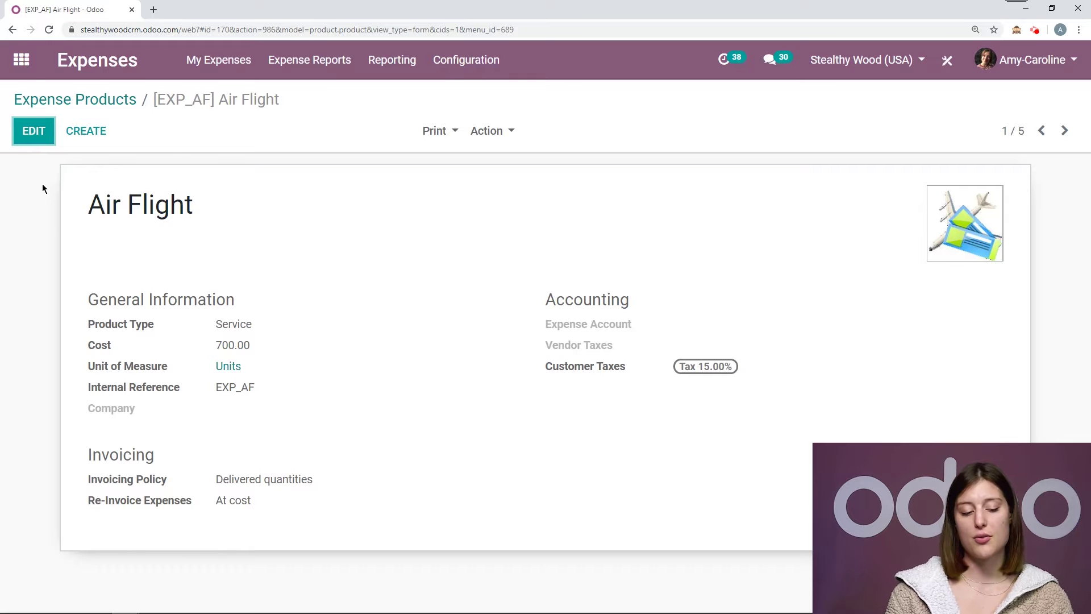
Edit Air Flight, keep Re-Invoice Expenses at 'At cost', and save the product
{"action": "left_click", "coordinate": [45, 139]}
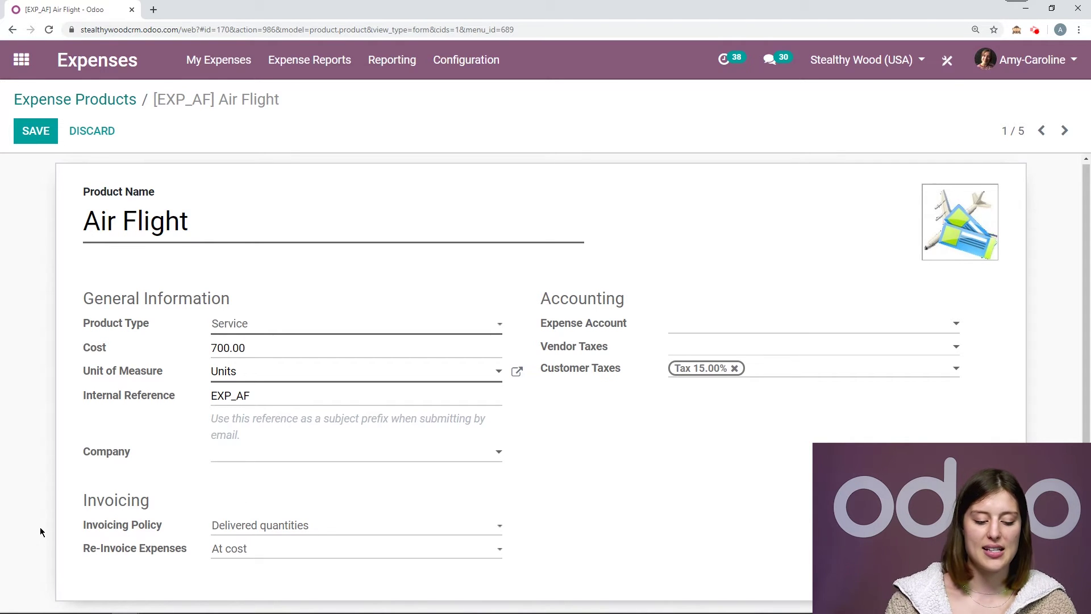
{"action": "left_click", "coordinate": [301, 560]}
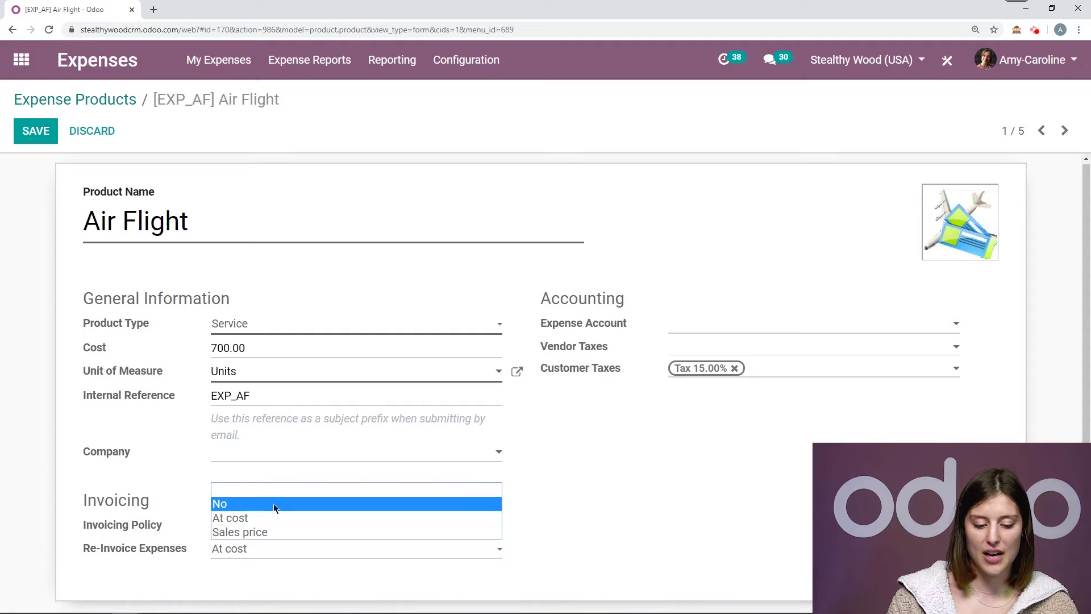
{"action": "left_click", "coordinate": [261, 519]}
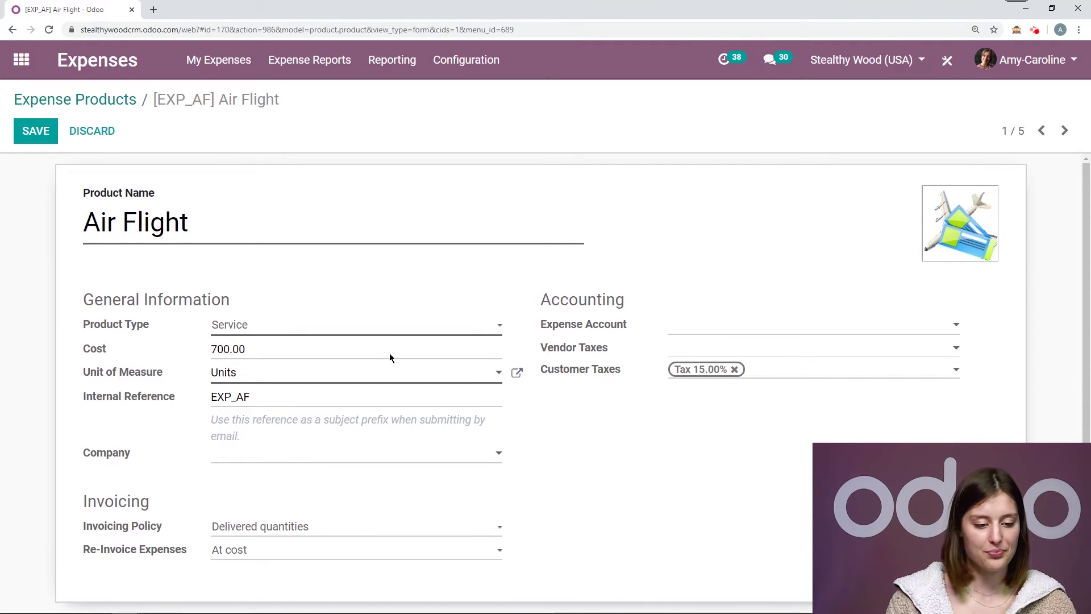
{"action": "left_click", "coordinate": [28, 145]}
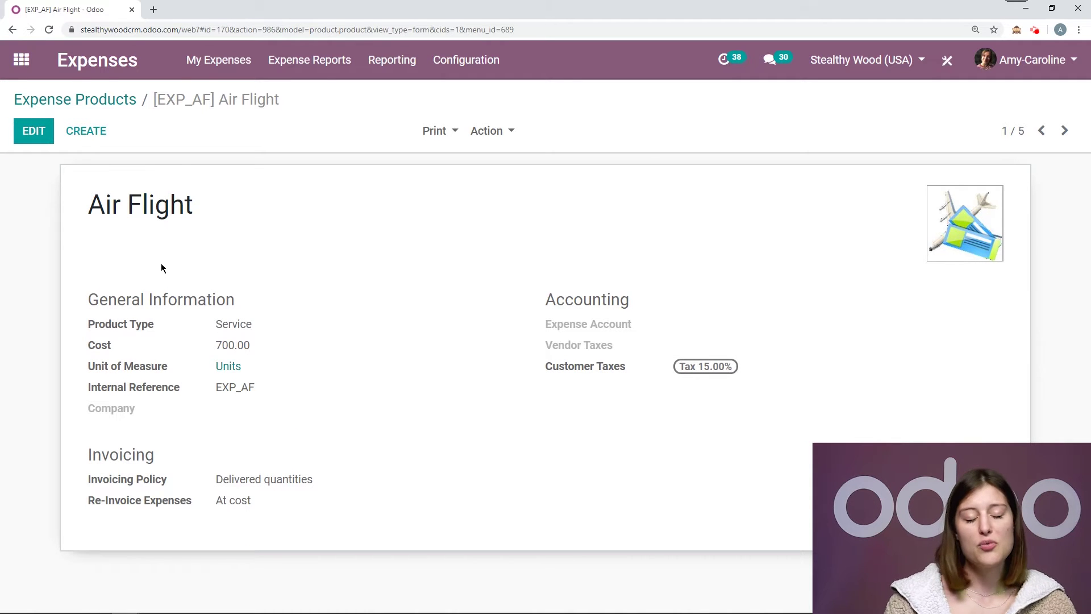
Return to My Expenses, remove the 'To Report' filter, and open a new expense form
{"action": "left_click", "coordinate": [113, 62]}
{"action": "left_click", "coordinate": [171, 136]}
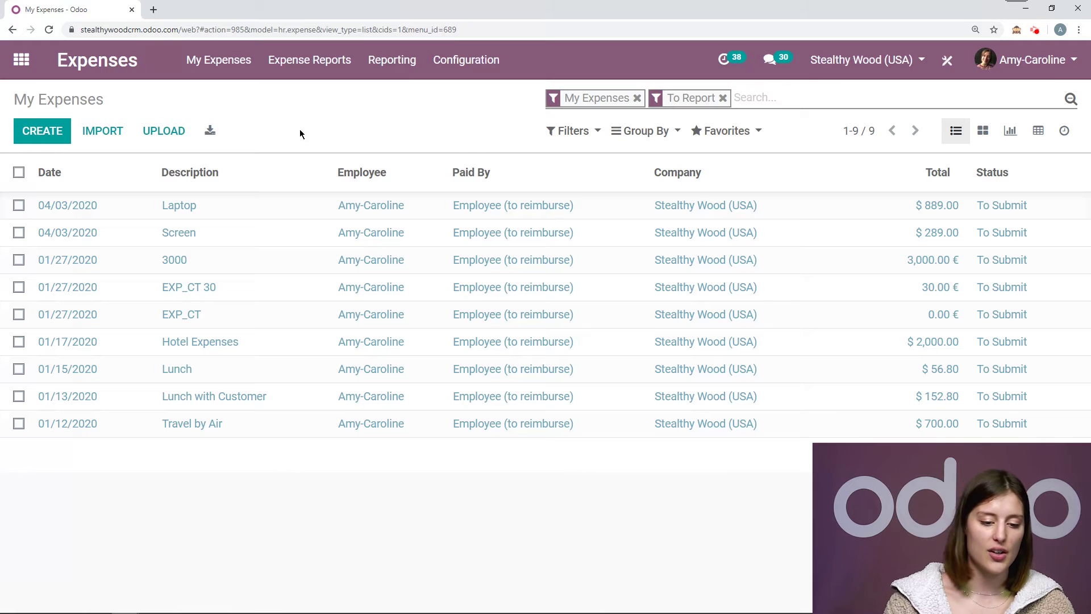
{"action": "left_click", "coordinate": [213, 58]}
{"action": "left_click", "coordinate": [444, 114]}
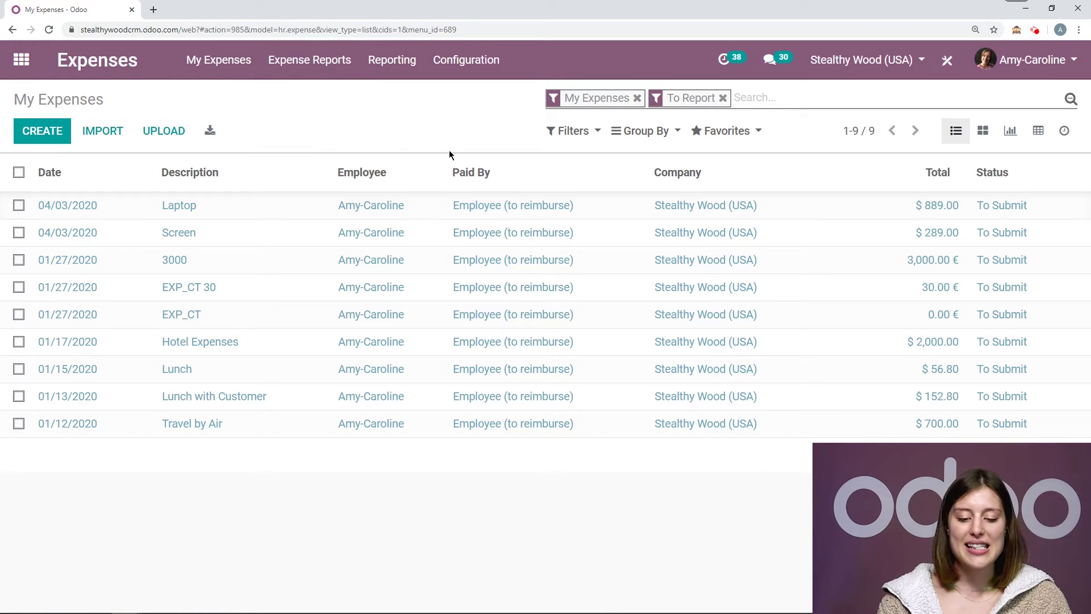
{"action": "left_click", "coordinate": [722, 98]}
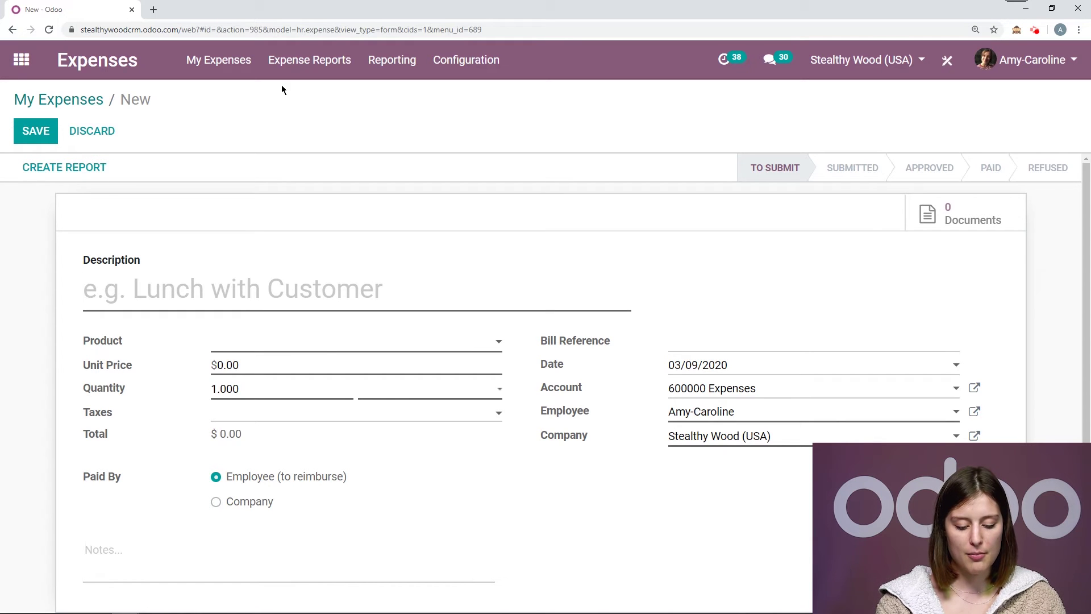
Describe the expense as 'Travel Fee (flight)' with product Air Flight and no tax
{"action": "type", "text": "Tre"}
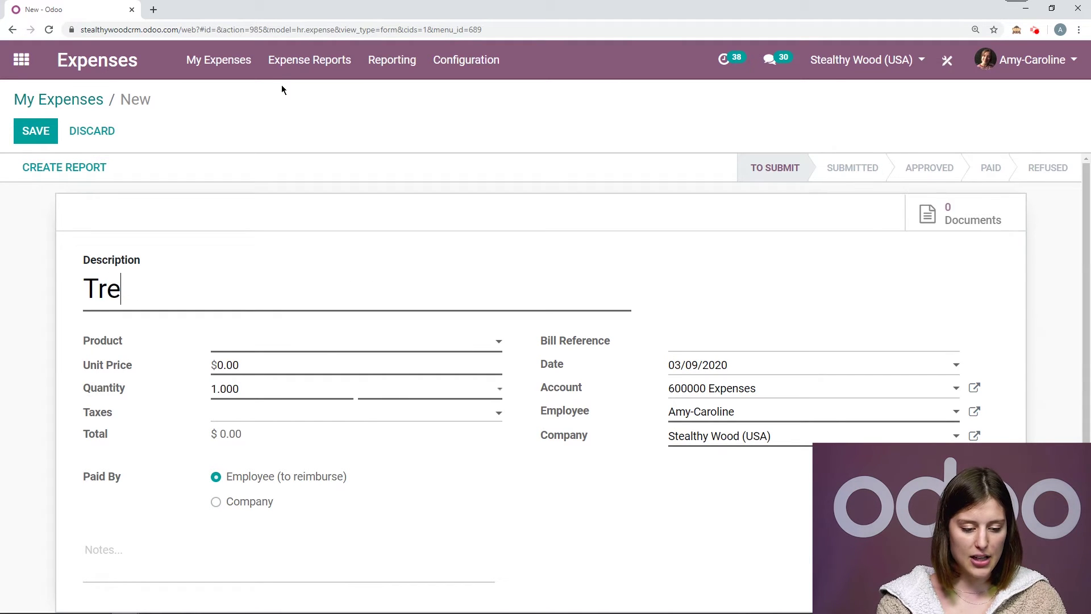
{"action": "key", "text": "BackSpace"}
{"action": "type", "text": "avel Fee (fligh"}
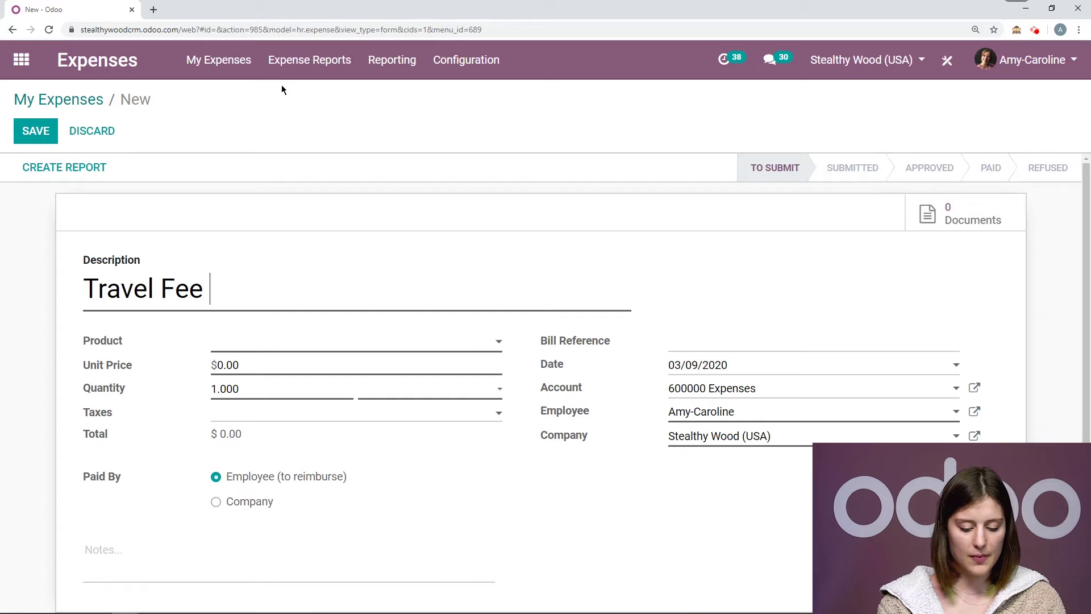
{"action": "type", "text": "t)"}
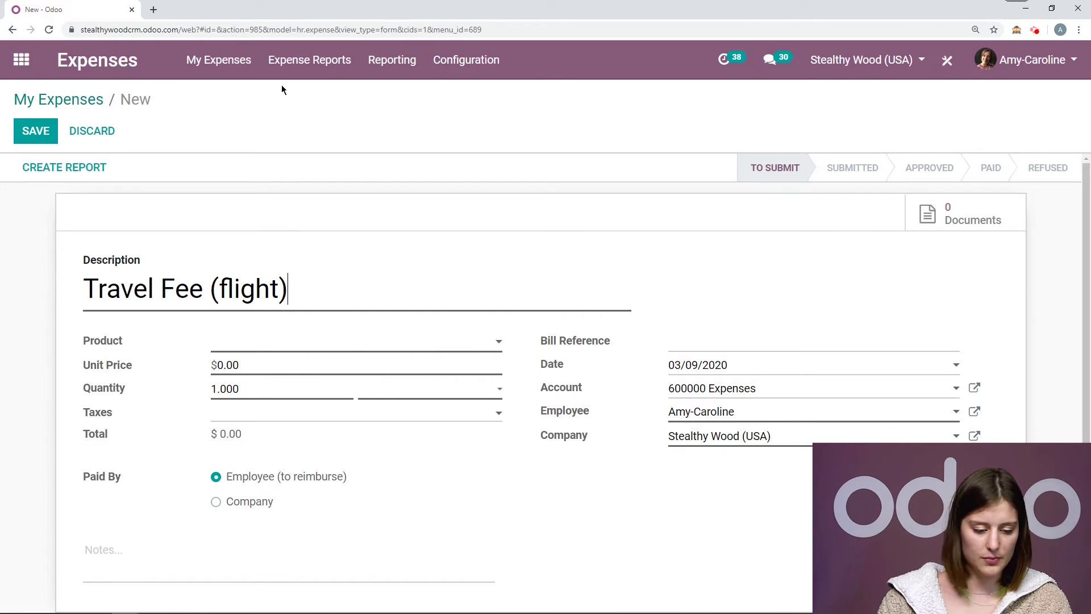
{"action": "left_click", "coordinate": [276, 343]}
{"action": "left_click", "coordinate": [303, 368]}
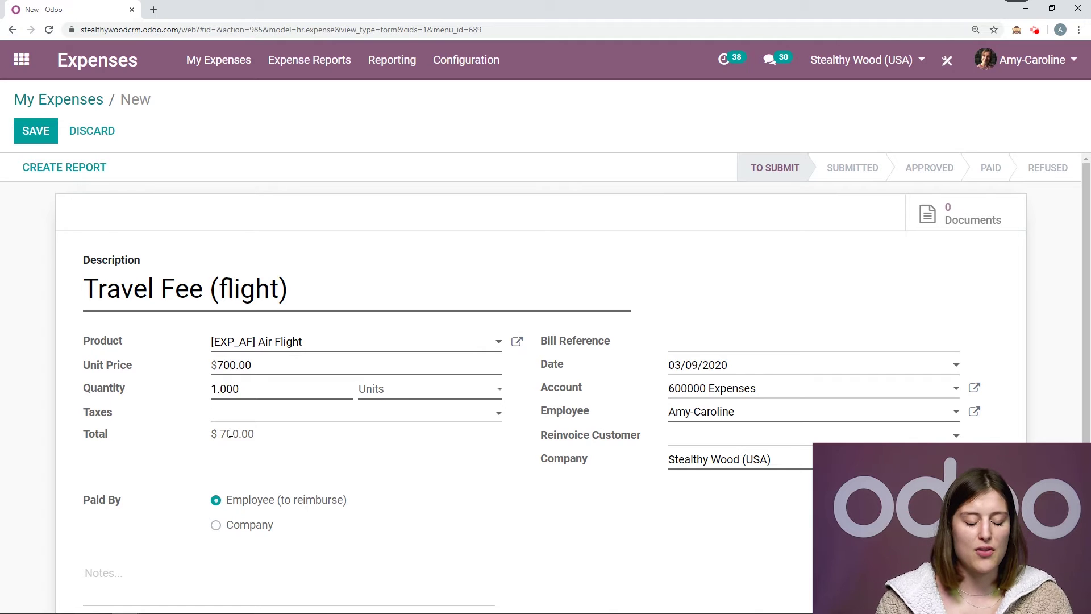
{"action": "left_click", "coordinate": [252, 421]}
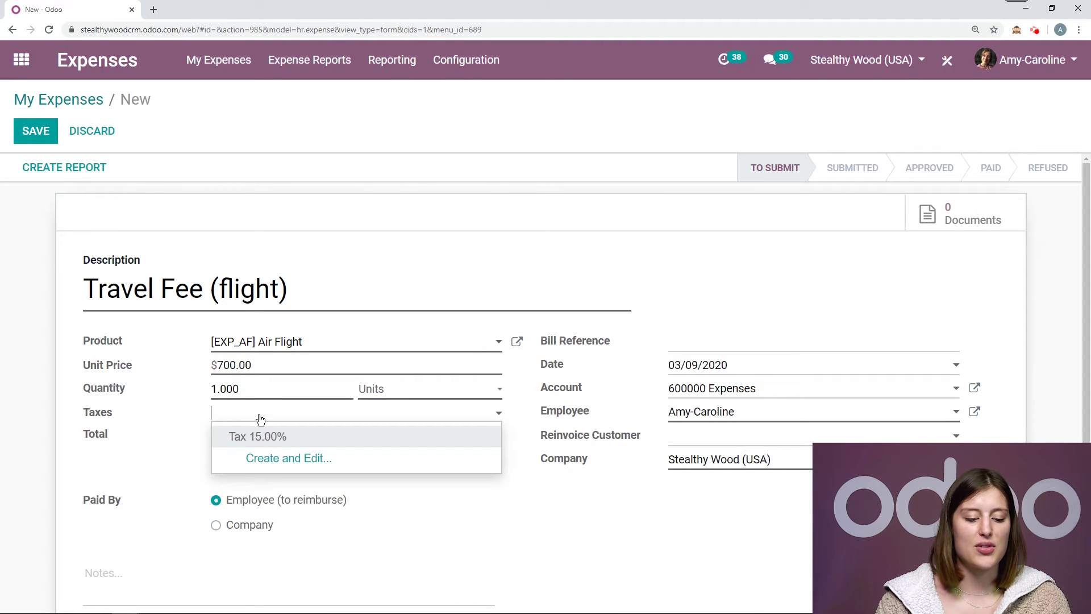
{"action": "left_click", "coordinate": [259, 435]}
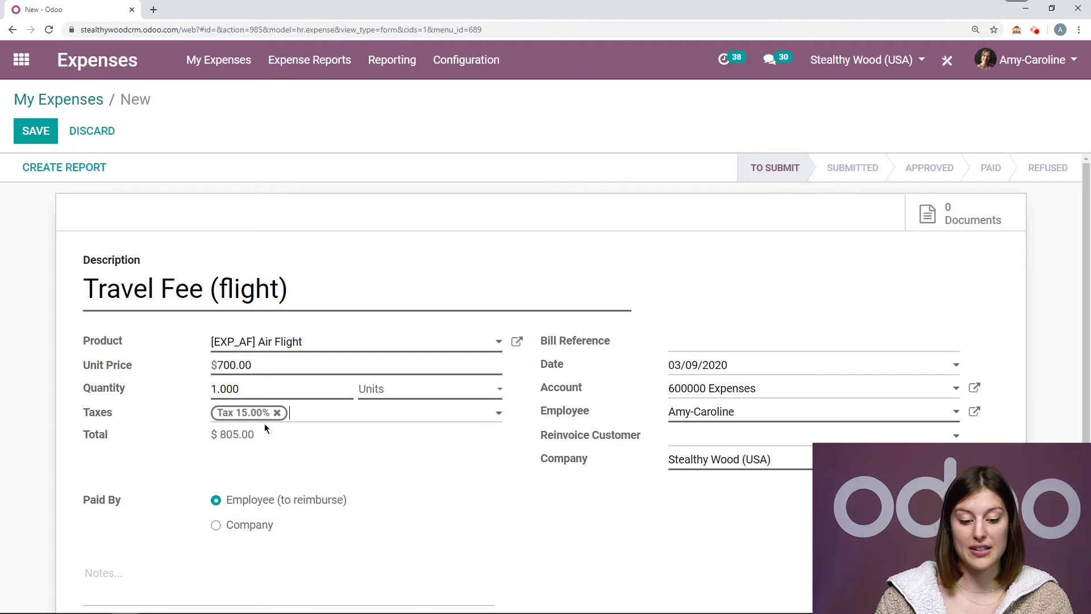
{"action": "left_click", "coordinate": [277, 413]}
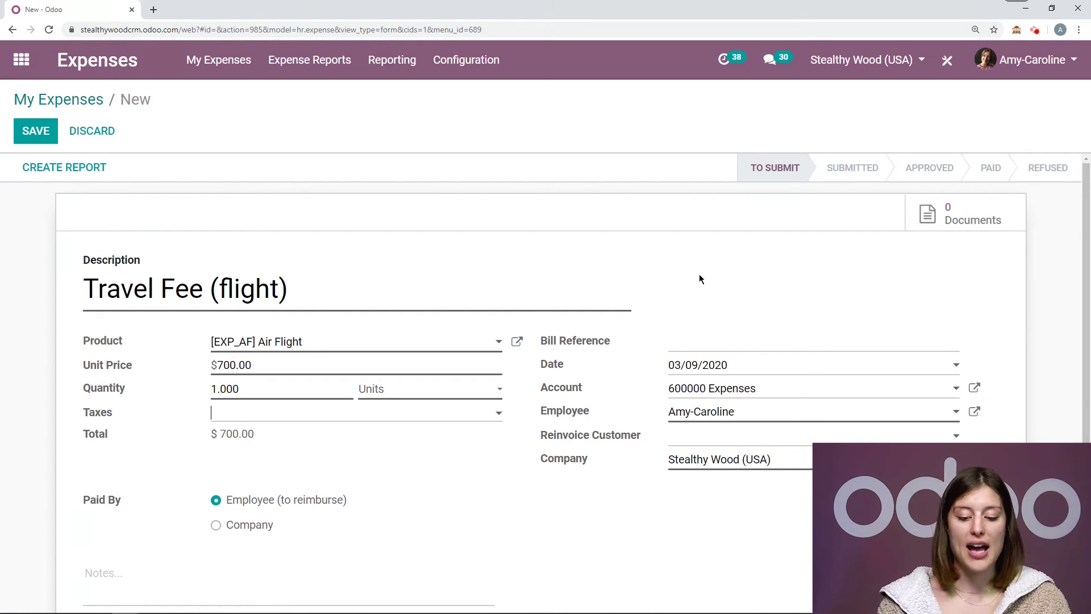
Save the $700.00 Travel Fee (flight) expense and start another blank expense
{"action": "left_click", "coordinate": [708, 439]}
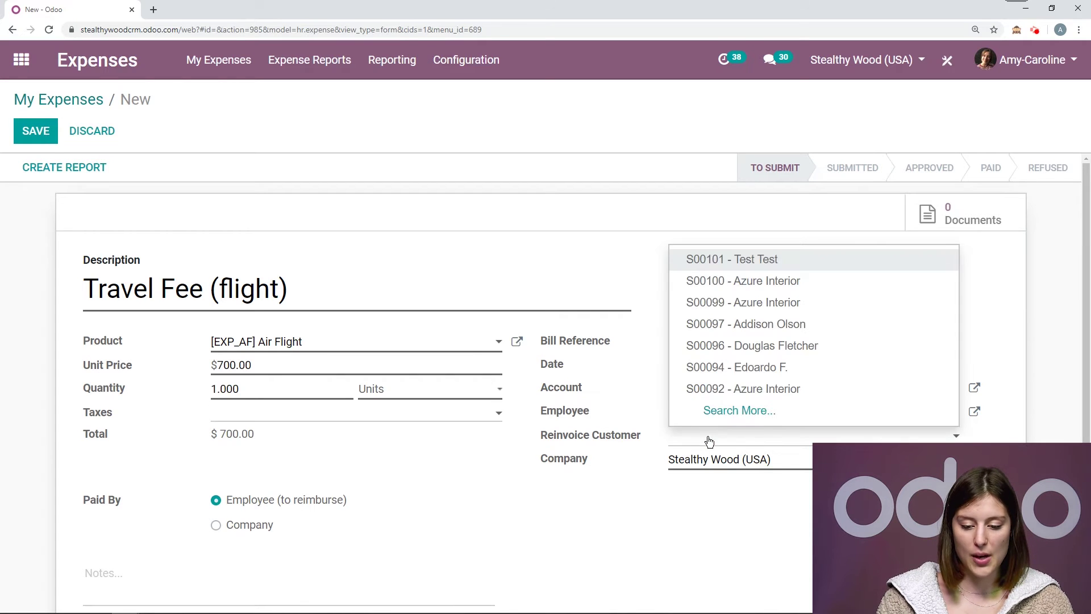
{"action": "left_click", "coordinate": [573, 262]}
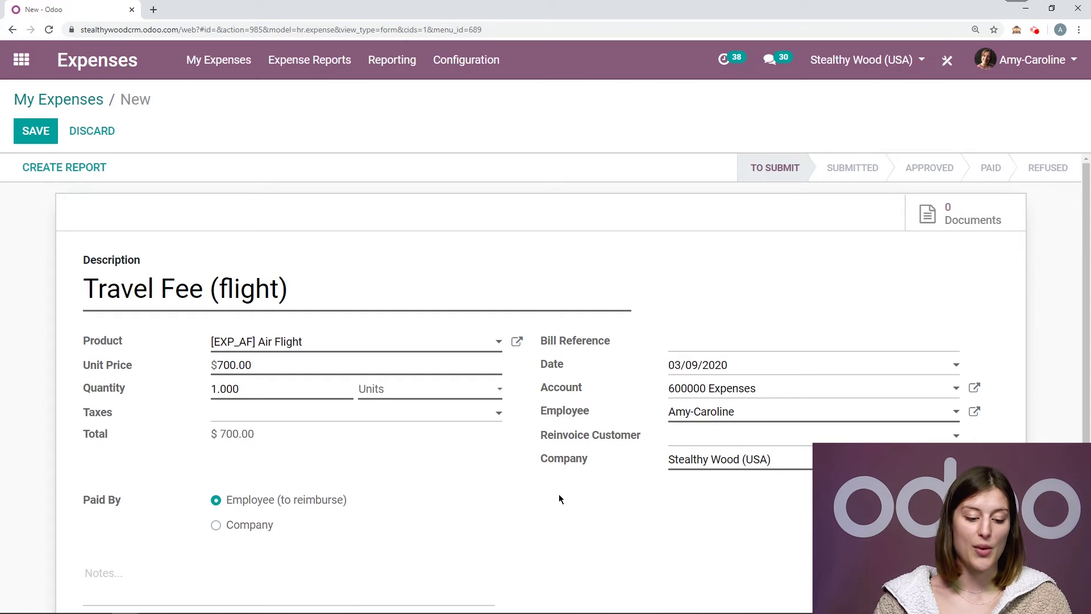
{"action": "scroll", "coordinate": [560, 495], "scroll_direction": "down", "scroll_amount": 2}
{"action": "scroll", "coordinate": [369, 418], "scroll_direction": "up", "scroll_amount": 1}
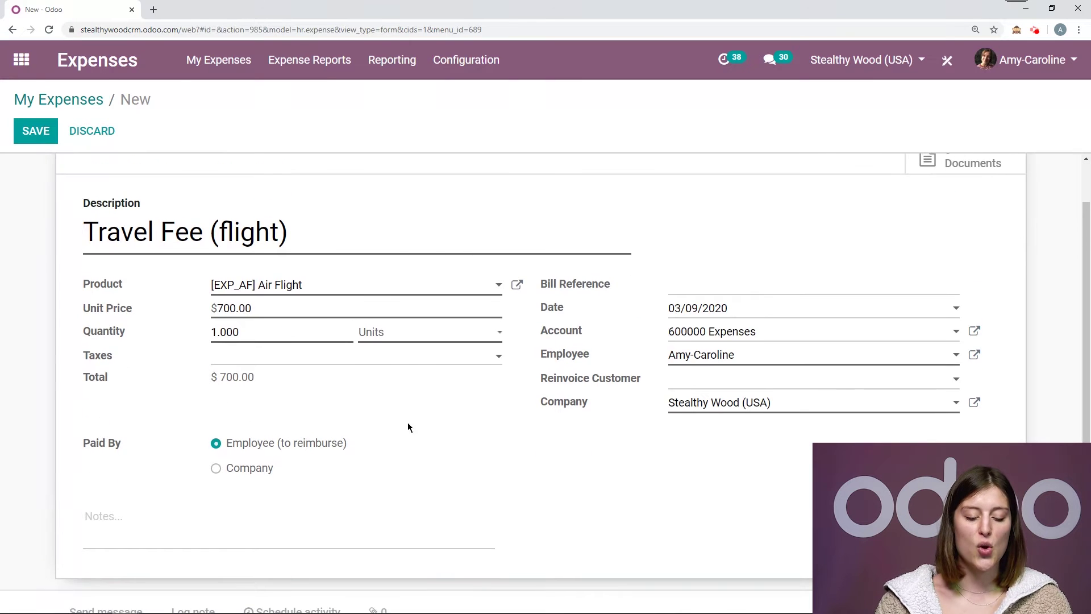
{"action": "scroll", "coordinate": [188, 441], "scroll_direction": "up", "scroll_amount": 1}
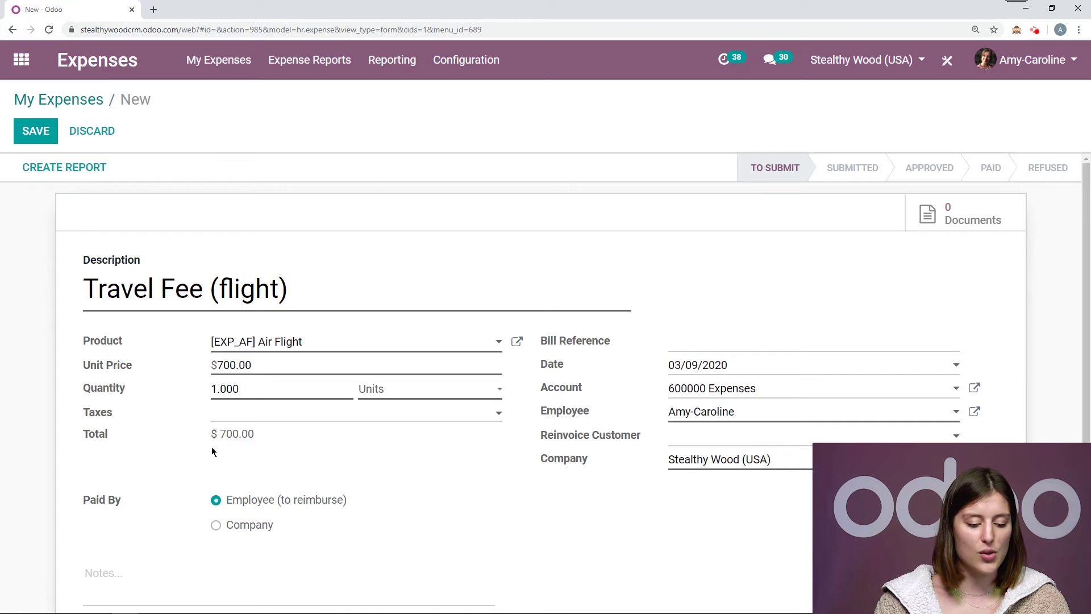
{"action": "left_click", "coordinate": [36, 137]}
{"action": "left_click", "coordinate": [104, 130]}
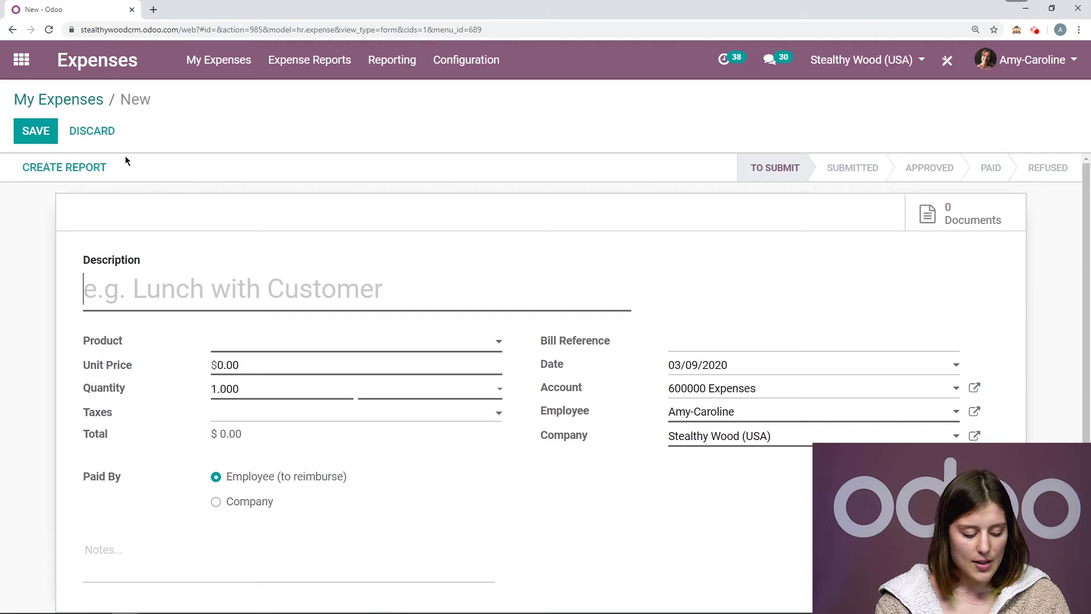
Enter 'Lunch in New York' under [EXP_GEN] Expenses at unit price 95 and save
{"action": "type", "text": "Lunch "}
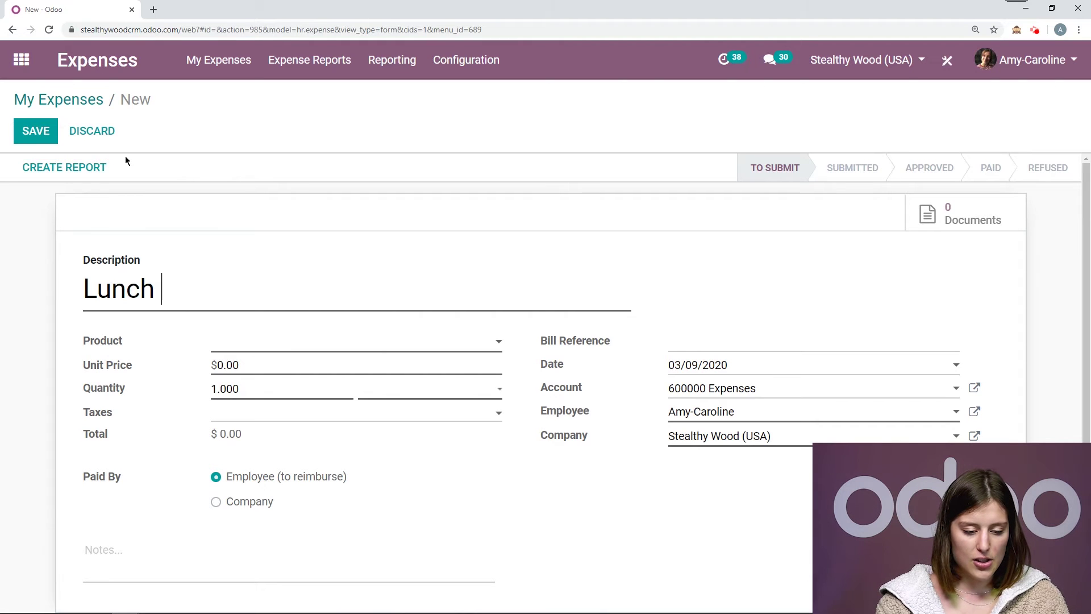
{"action": "type", "text": "in New York"}
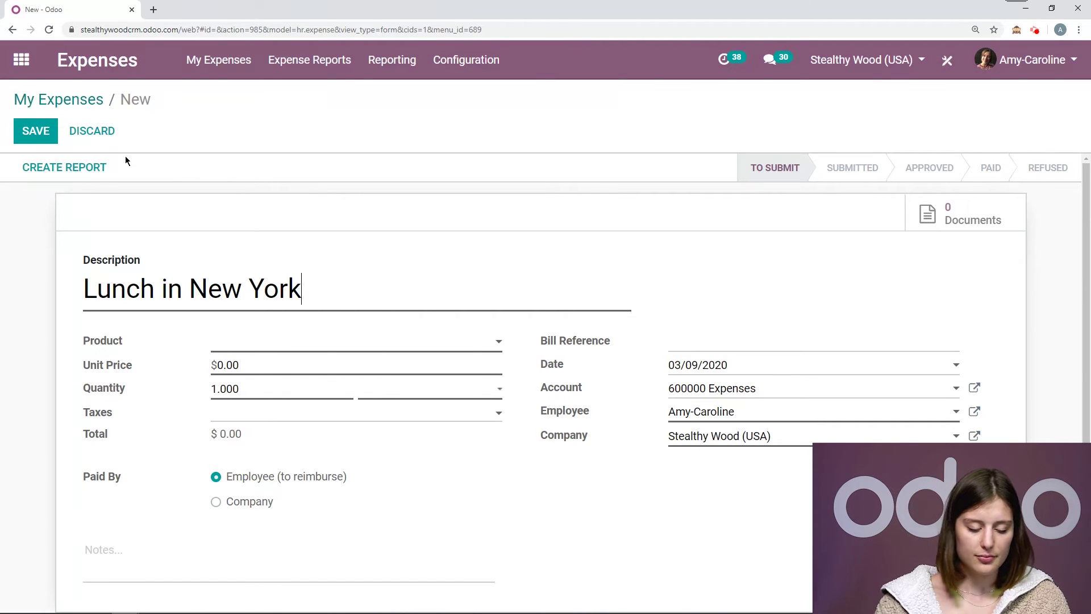
{"action": "left_click", "coordinate": [371, 345]}
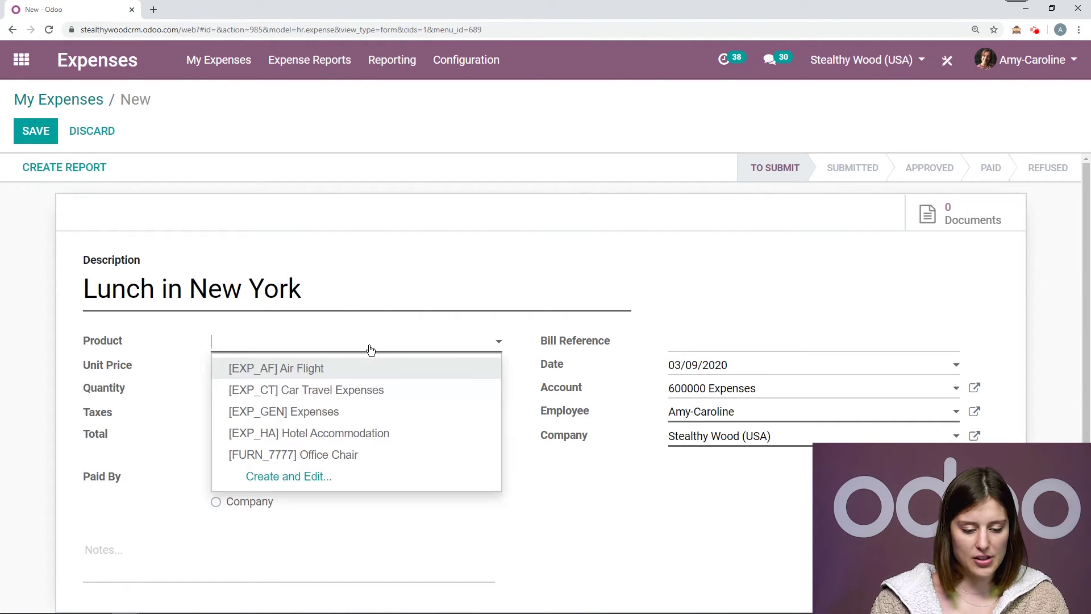
{"action": "left_click", "coordinate": [376, 413]}
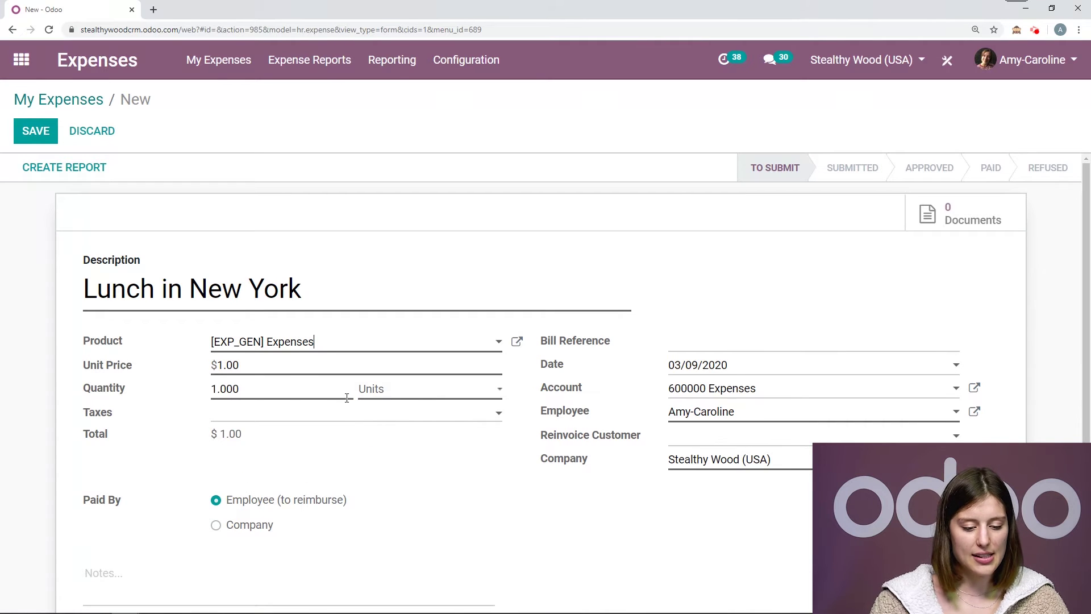
{"action": "left_click", "coordinate": [275, 367]}
{"action": "key", "text": "BackSpace"}
{"action": "key", "text": "BackSpace"}
{"action": "key", "text": "BackSpace"}
{"action": "key", "text": "BackSpace"}
{"action": "type", "text": "95"}
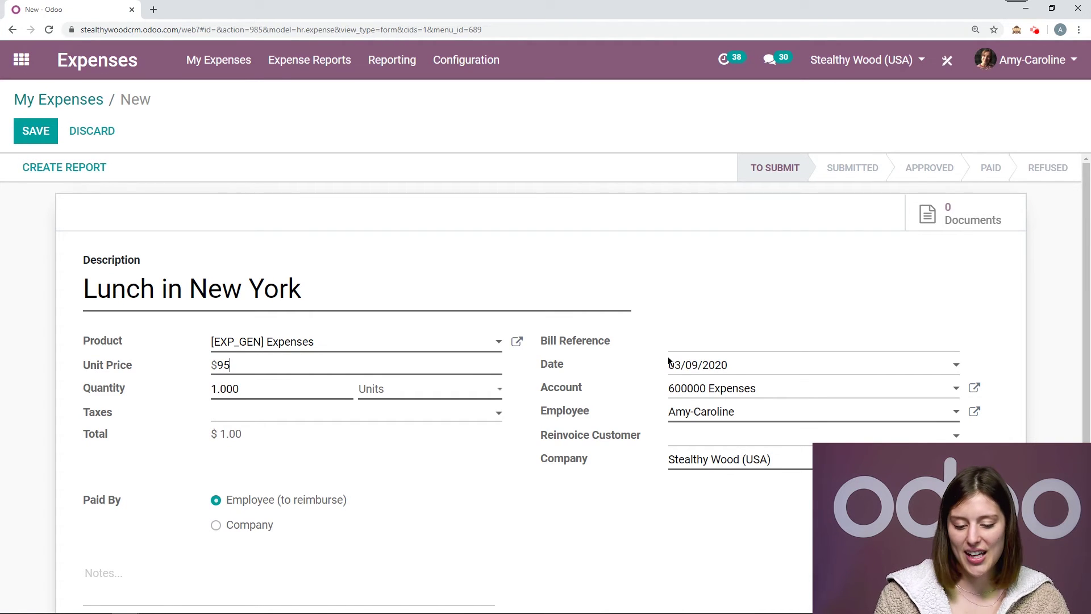
{"action": "left_click", "coordinate": [36, 131]}
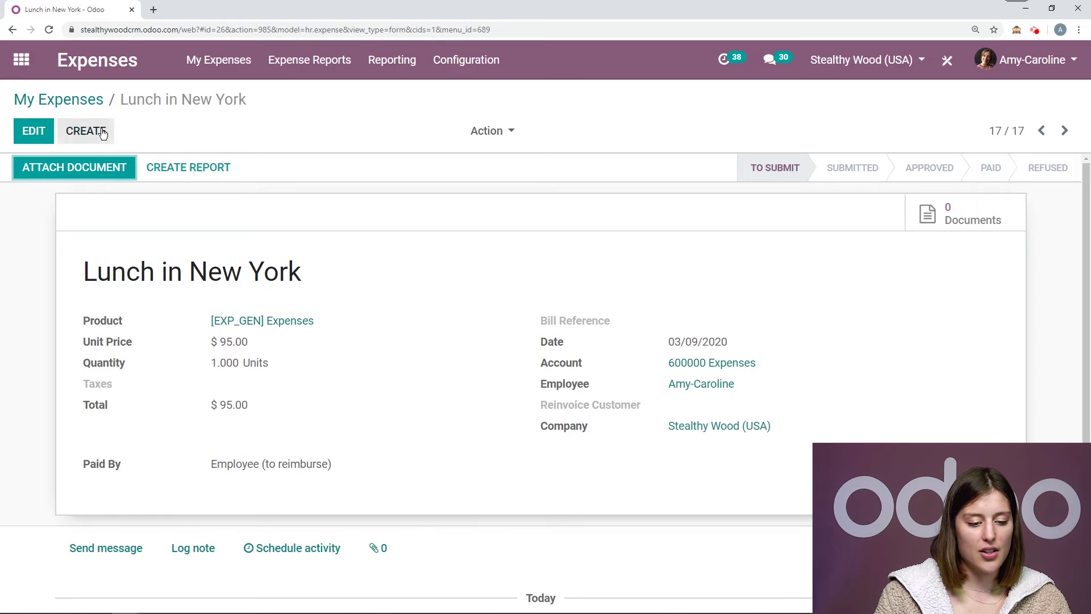
Record a new 'Uber NY' expense under [EXP_GEN] Expenses at unit price 30 and save
{"action": "left_click", "coordinate": [100, 131]}
{"action": "type", "text": "Uber "}
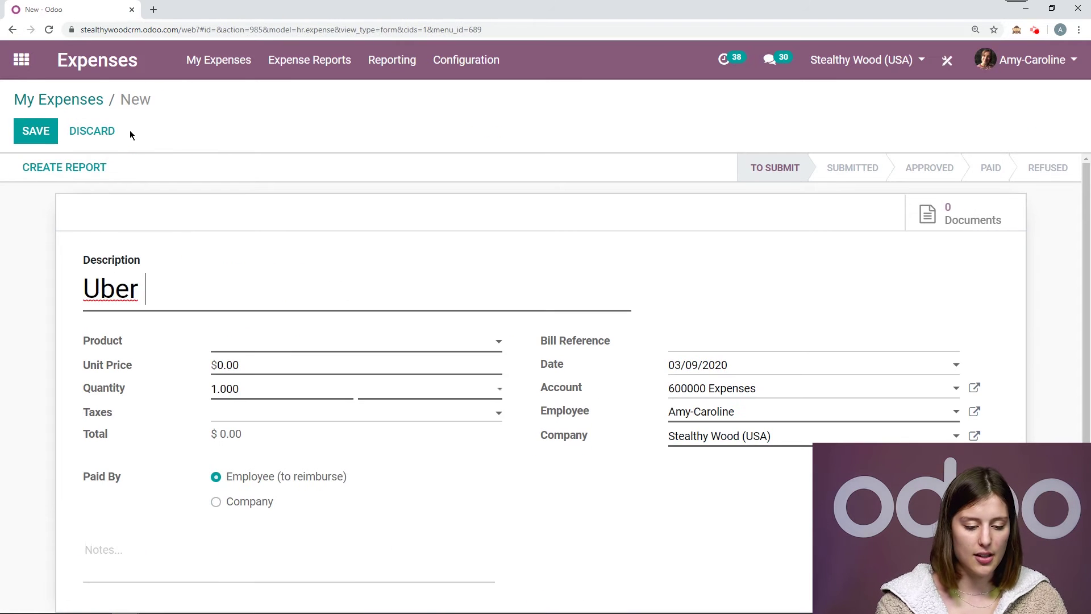
{"action": "type", "text": "NY"}
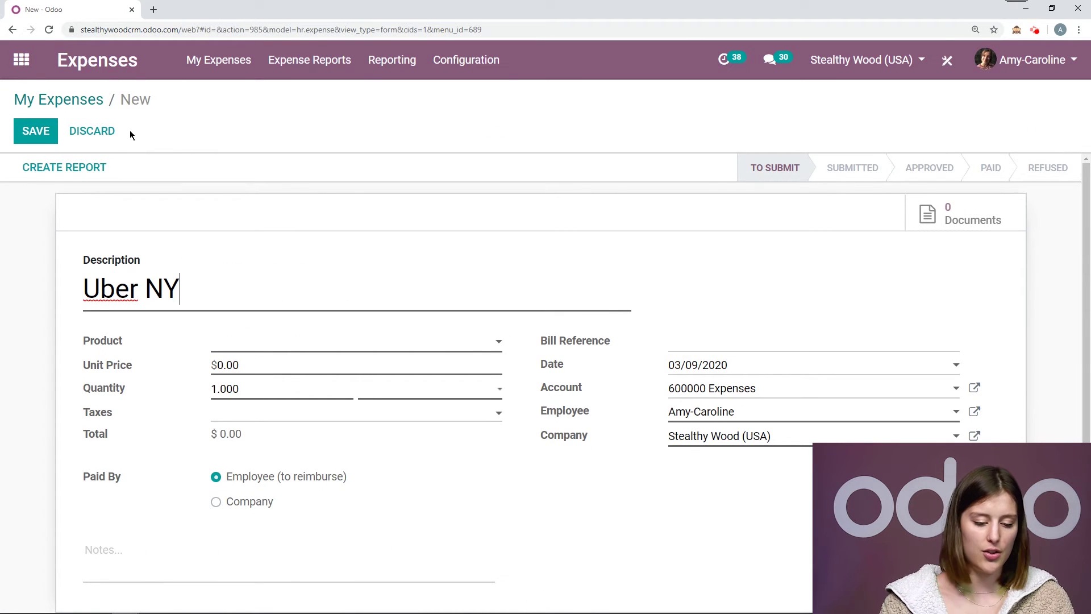
{"action": "left_click", "coordinate": [256, 343]}
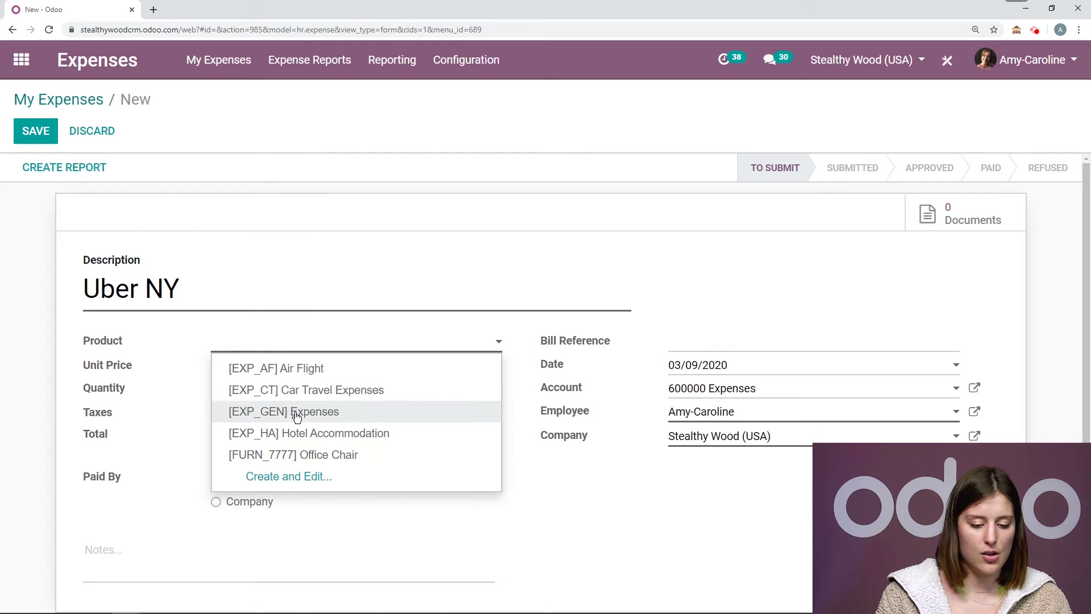
{"action": "left_click", "coordinate": [348, 411]}
{"action": "left_click", "coordinate": [253, 366]}
{"action": "key", "text": "BackSpace"}
{"action": "type", "text": "30"}
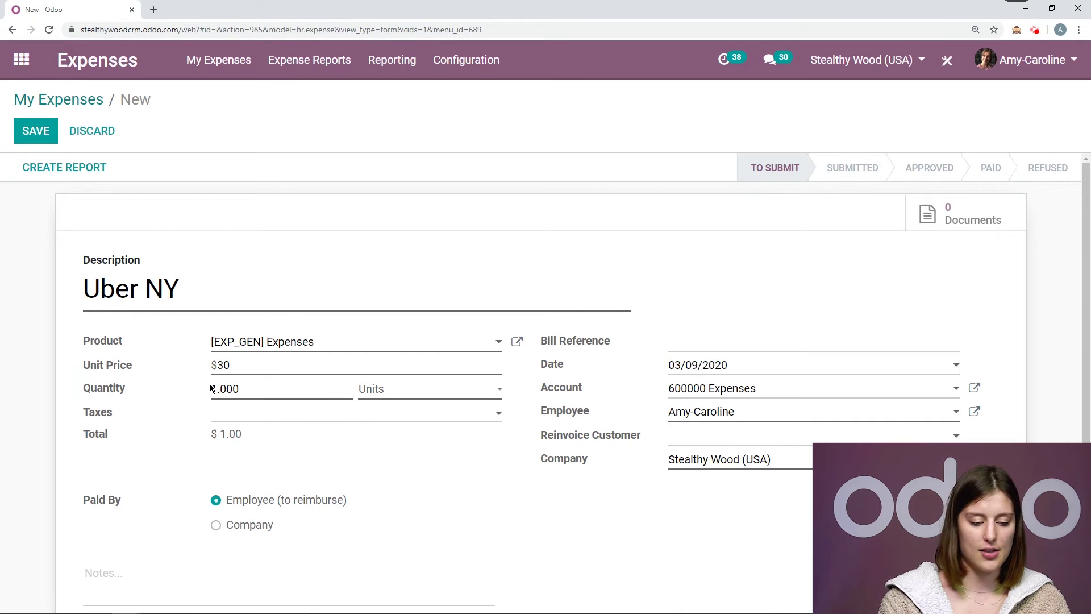
{"action": "left_click", "coordinate": [36, 131]}
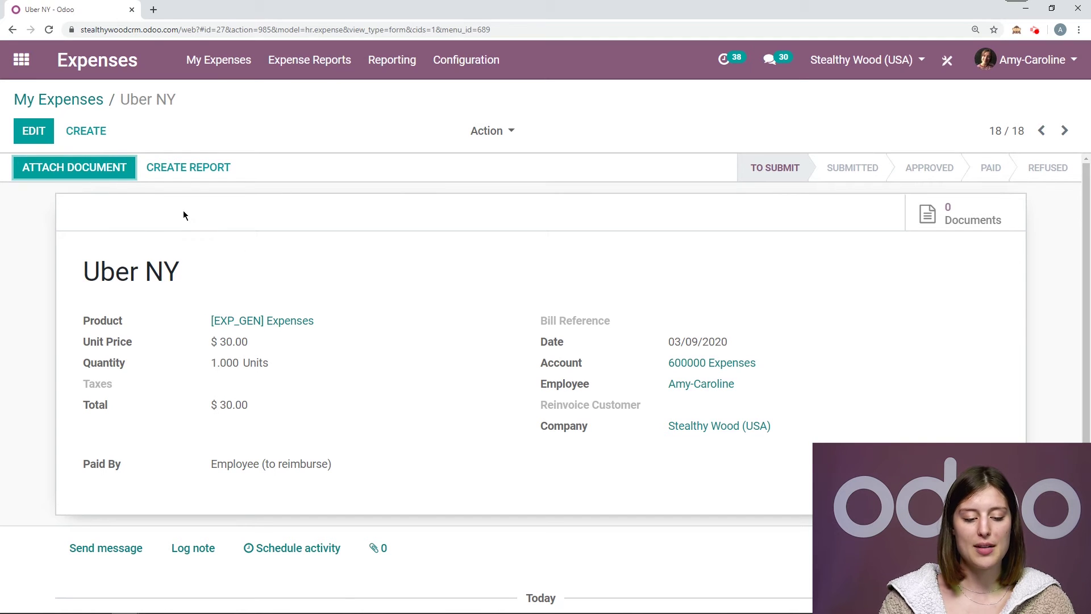
Create report 'NY trip 2020' from Uber NY, adding Travel Fee (flight) and Lunch in New York
{"action": "left_click", "coordinate": [190, 171]}
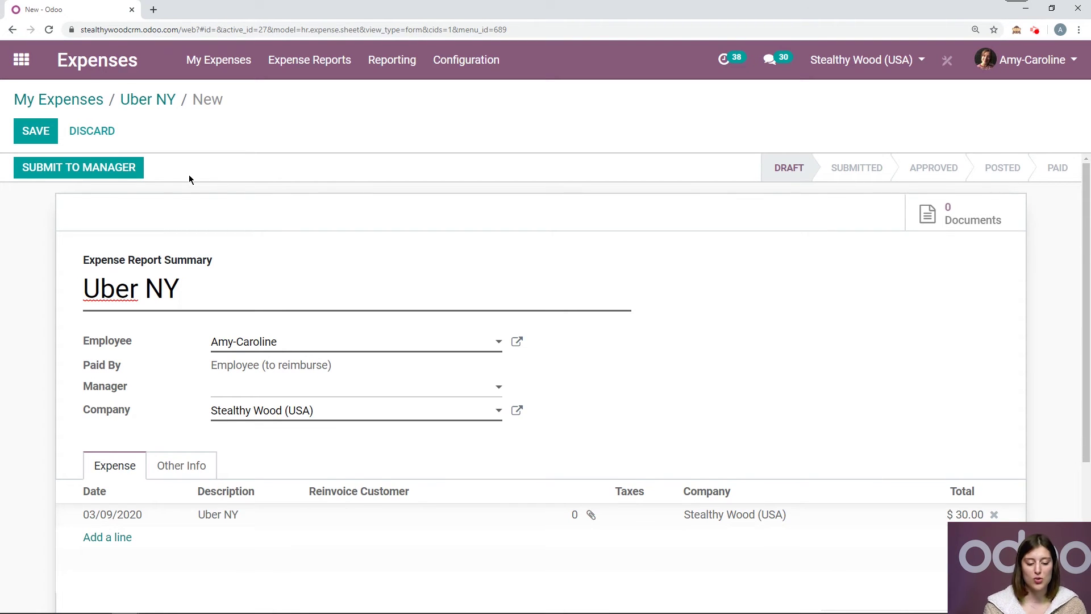
{"action": "key", "text": "BackSpace"}
{"action": "key", "text": "BackSpace"}
{"action": "key", "text": "BackSpace"}
{"action": "key", "text": "BackSpace"}
{"action": "key", "text": "BackSpace"}
{"action": "key", "text": "BackSpace"}
{"action": "key", "text": "BackSpace"}
{"action": "type", "text": "NY trip 2020"}
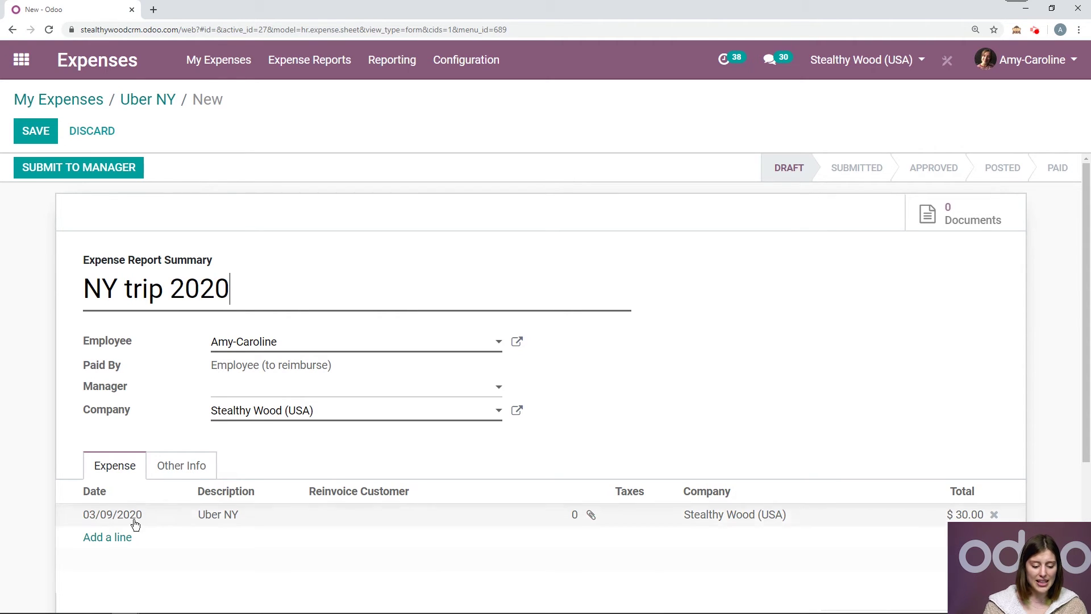
{"action": "left_click", "coordinate": [121, 537]}
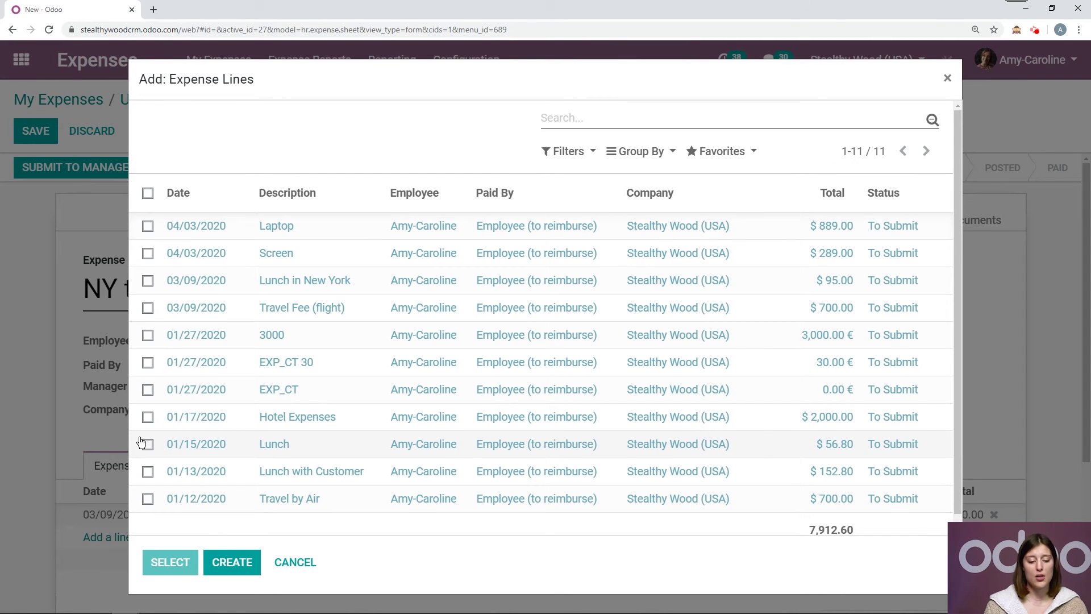
{"action": "left_click", "coordinate": [149, 310]}
{"action": "left_click", "coordinate": [148, 281]}
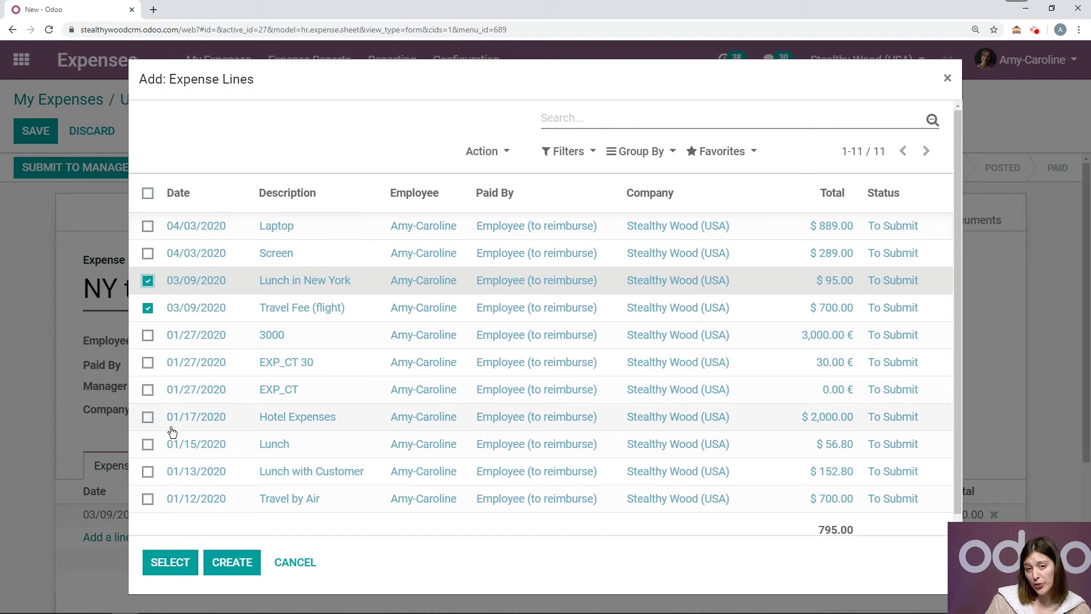
{"action": "left_click", "coordinate": [159, 551]}
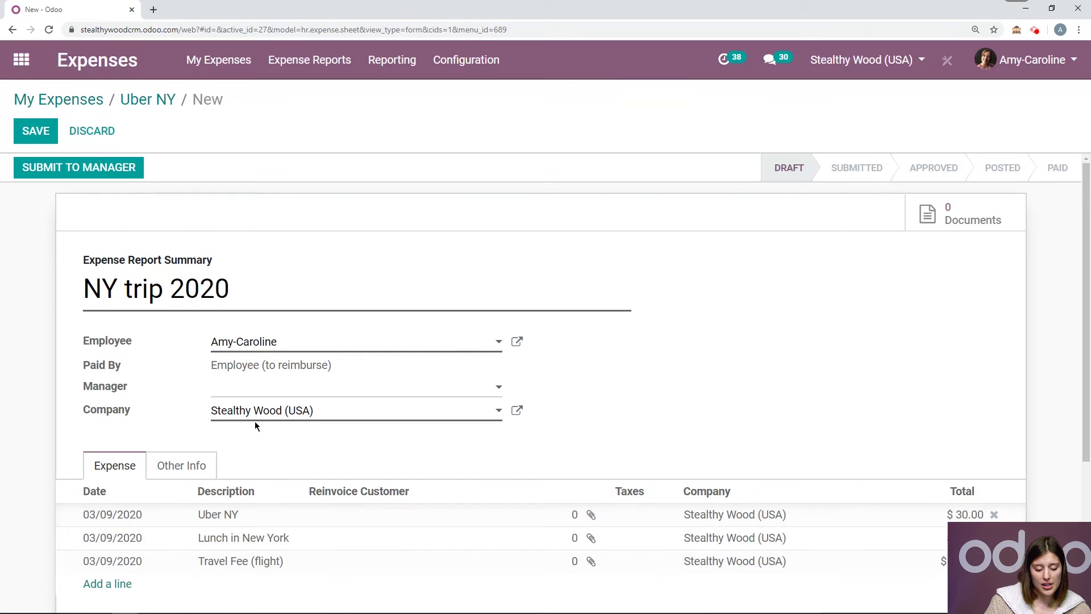
Save the $825.00 NY trip 2020 report and submit it to the manager
{"action": "scroll", "coordinate": [539, 365], "scroll_direction": "down", "scroll_amount": 1}
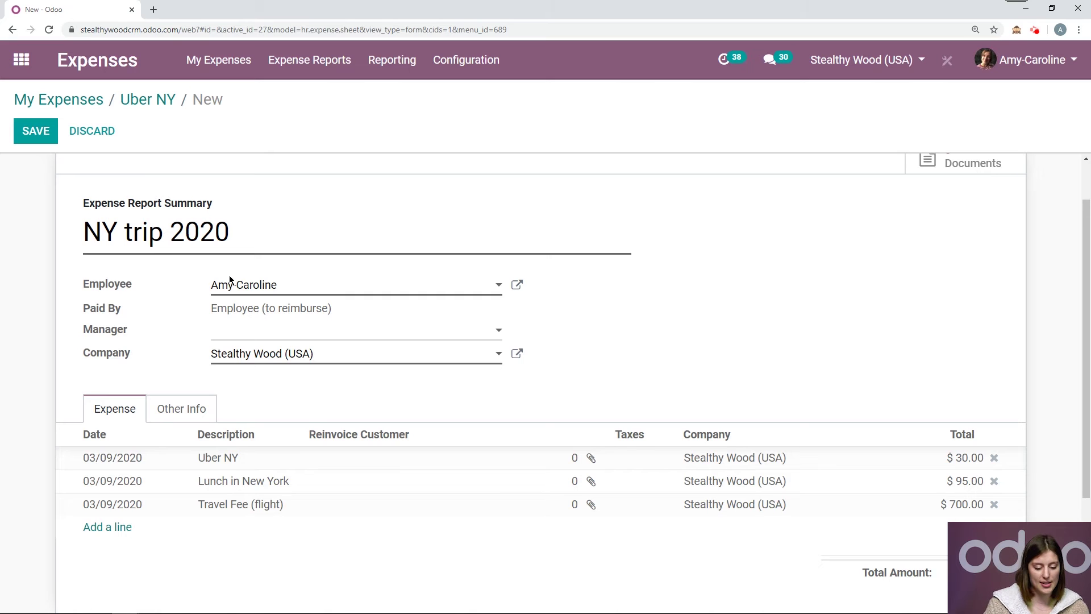
{"action": "scroll", "coordinate": [114, 285], "scroll_direction": "up", "scroll_amount": 1}
{"action": "left_click", "coordinate": [35, 130]}
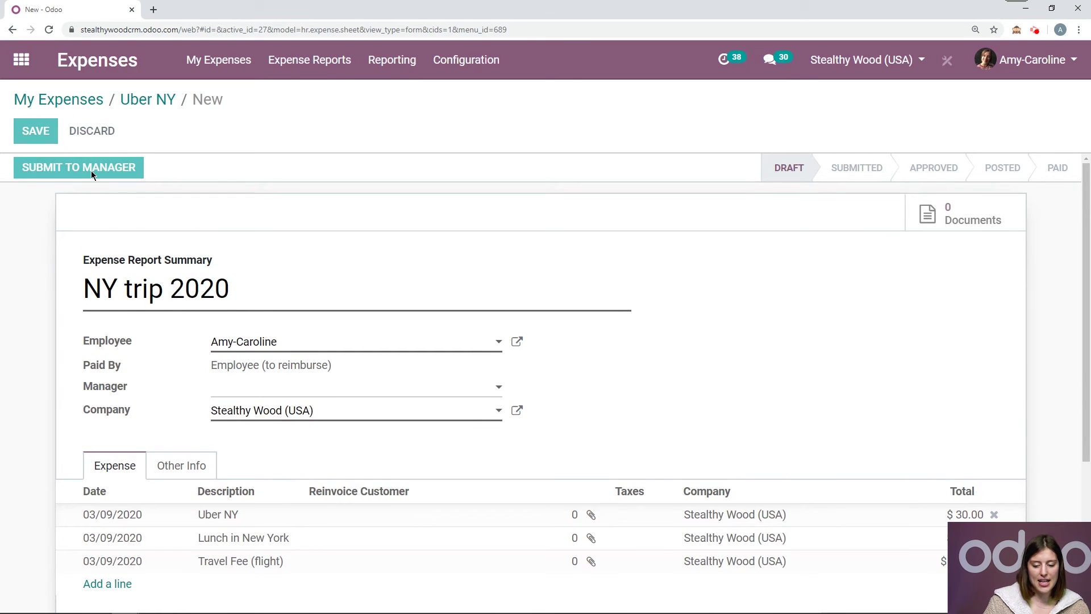
{"action": "scroll", "coordinate": [1012, 500], "scroll_direction": "down", "scroll_amount": 1}
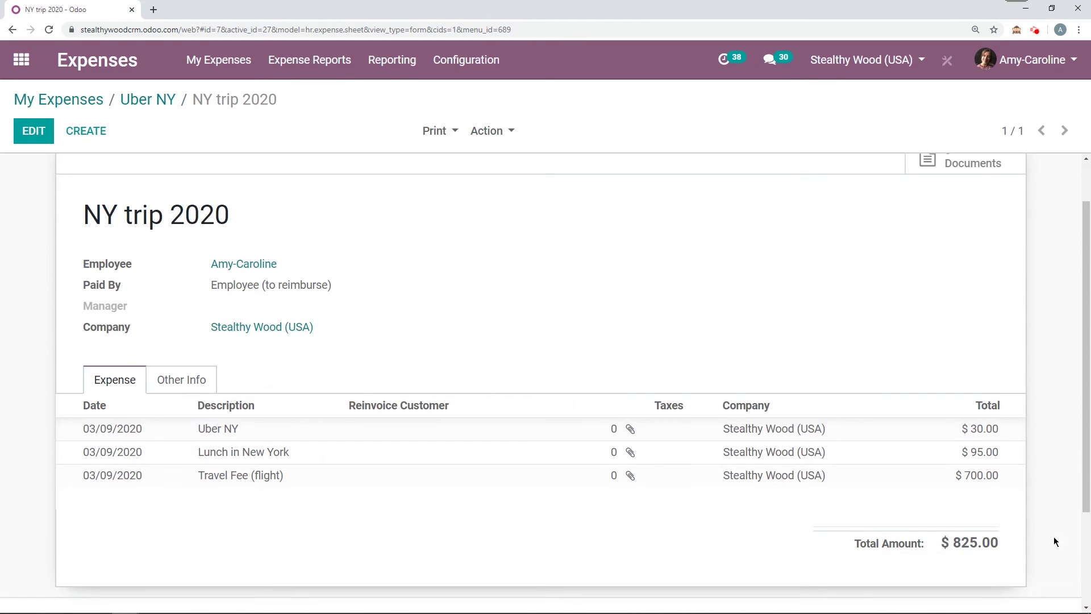
{"action": "scroll", "coordinate": [928, 500], "scroll_direction": "up", "scroll_amount": 1}
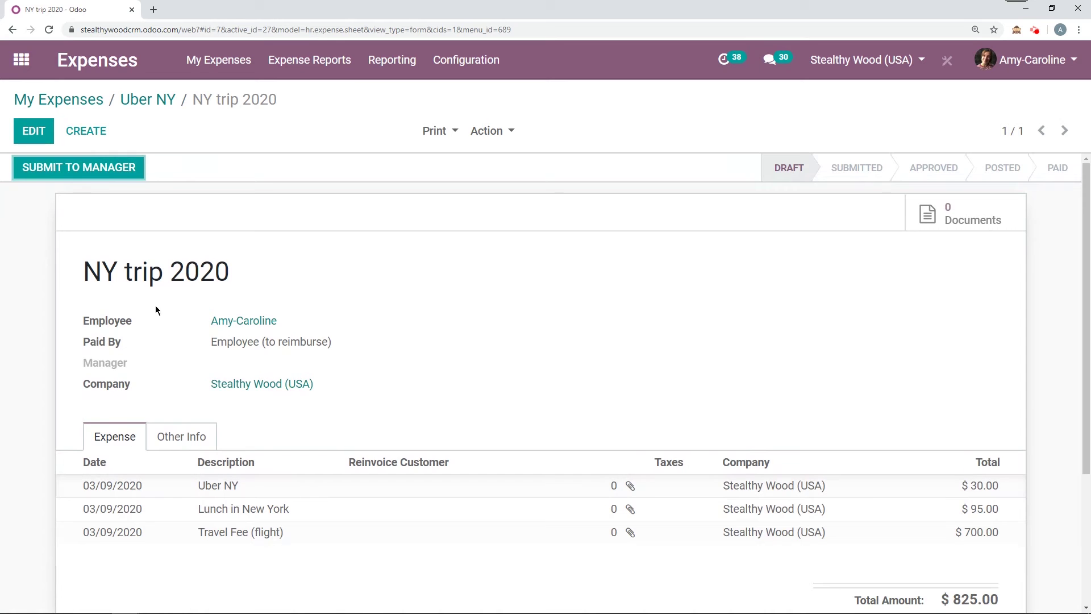
{"action": "left_click", "coordinate": [111, 168]}
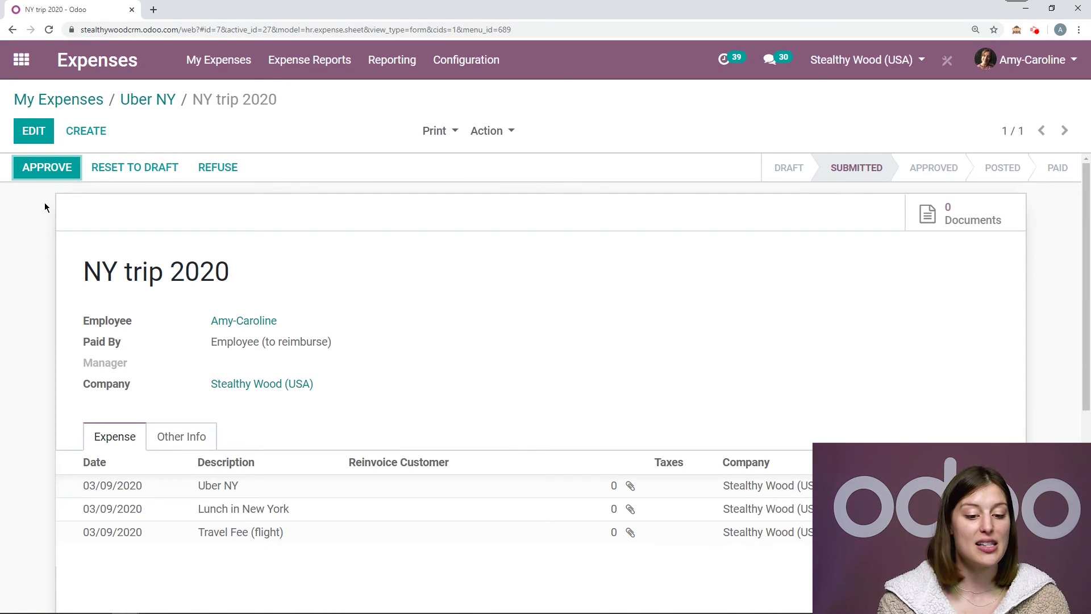
Open NY trip 2020 from the To Approve reports, approve it, and post its journal entries
{"action": "left_click", "coordinate": [301, 69]}
{"action": "left_click", "coordinate": [291, 100]}
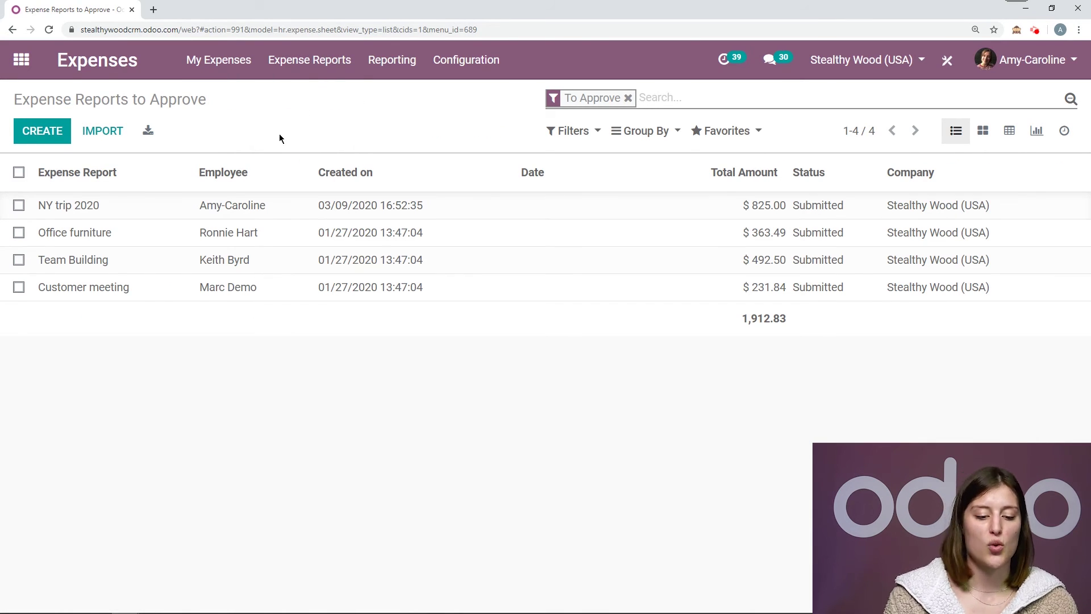
{"action": "left_click", "coordinate": [170, 204]}
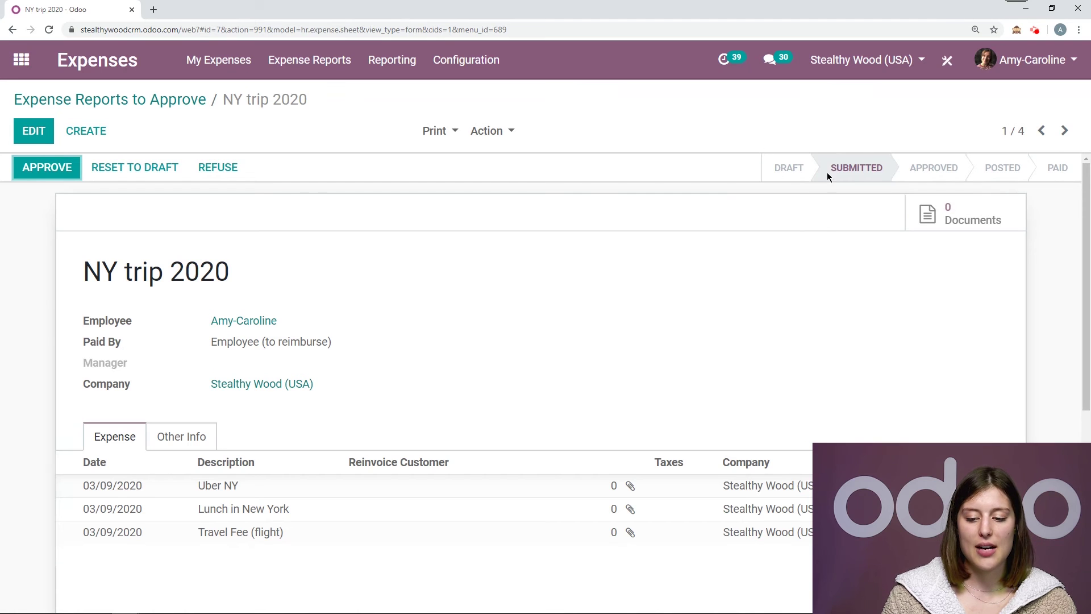
{"action": "left_click", "coordinate": [43, 179]}
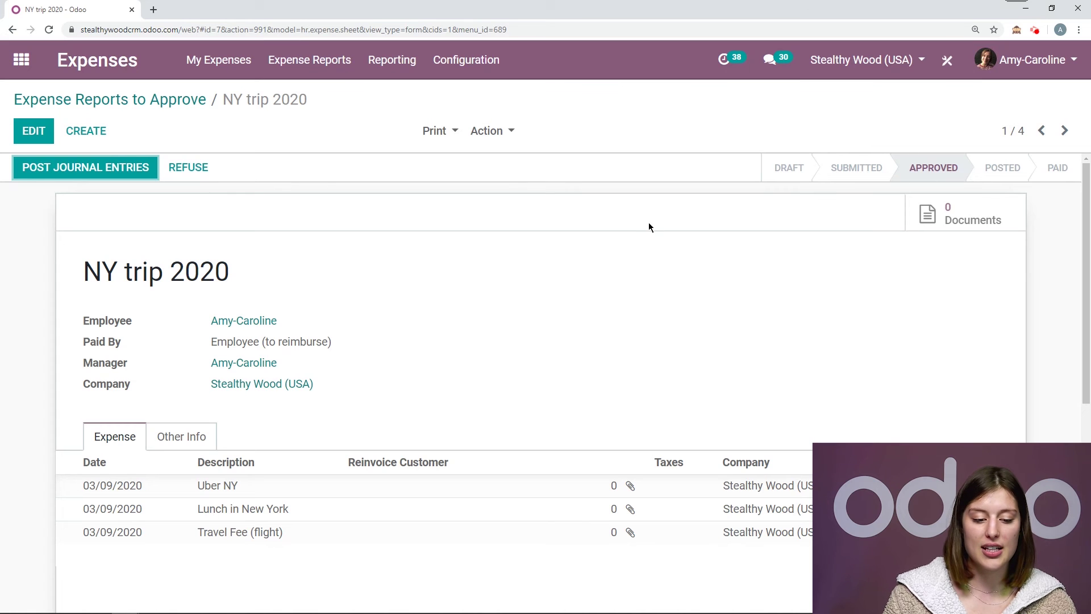
{"action": "left_click", "coordinate": [104, 179]}
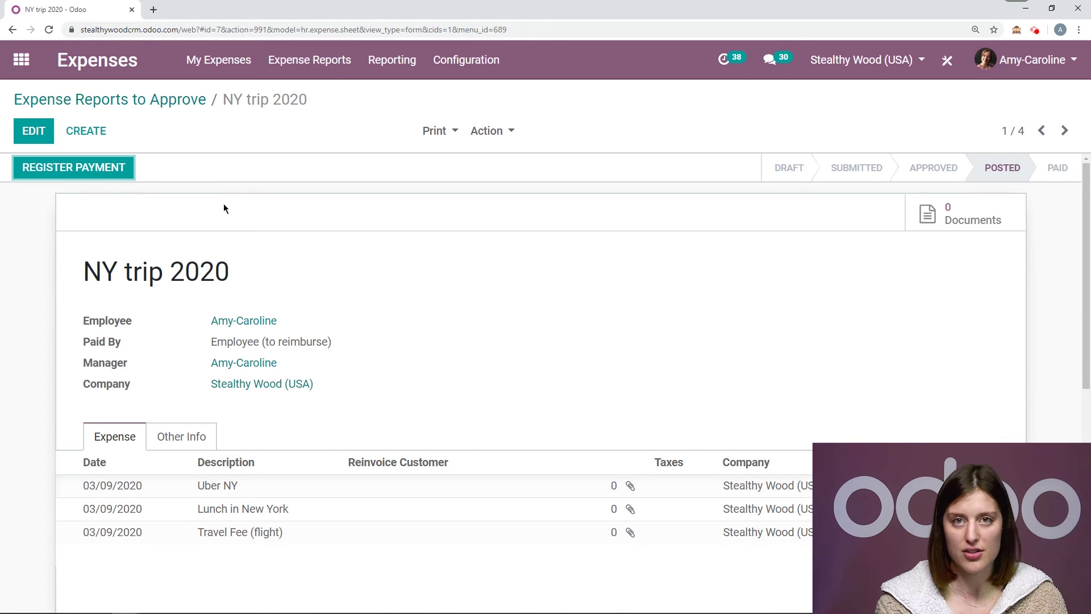
Register the $825.00 payment in Cash (USD) to the employee's company contact and validate
{"action": "left_click", "coordinate": [115, 168]}
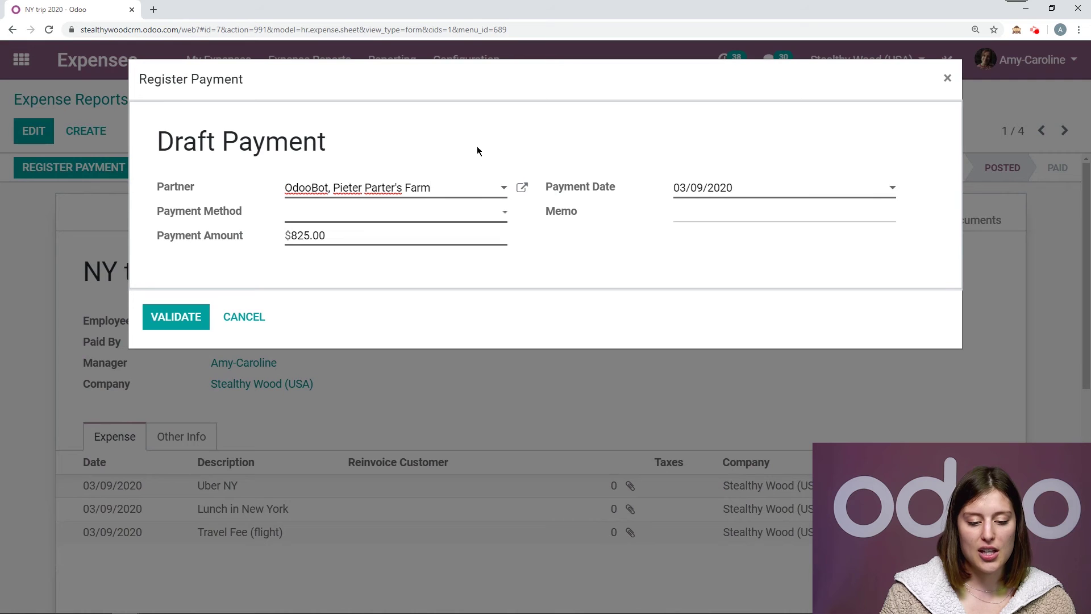
{"action": "left_click_drag", "start_coordinate": [436, 192], "coordinate": [312, 190]}
{"action": "key", "text": "BackSpace"}
{"action": "key", "text": "BackSpace"}
{"action": "key", "text": "BackSpace"}
{"action": "key", "text": "BackSpace"}
{"action": "key", "text": "BackSpace"}
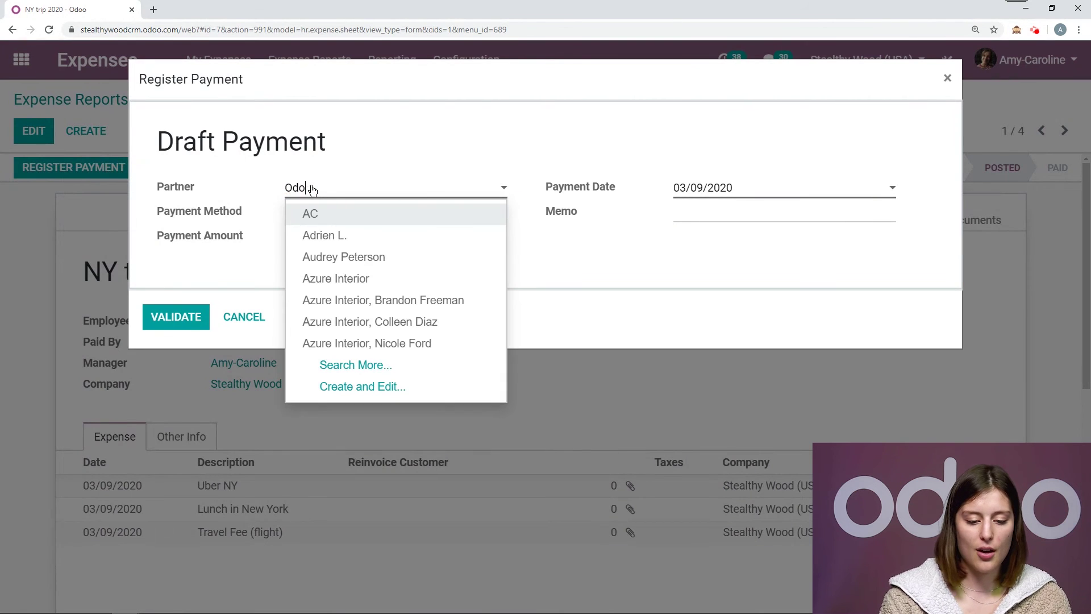
{"action": "type", "text": "am"}
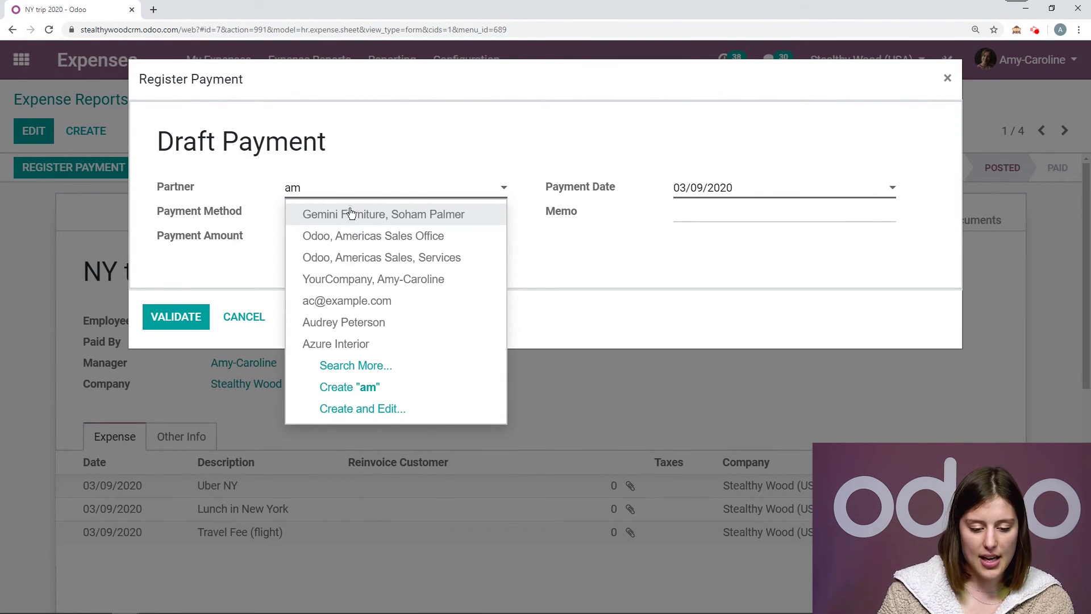
{"action": "left_click", "coordinate": [424, 280]}
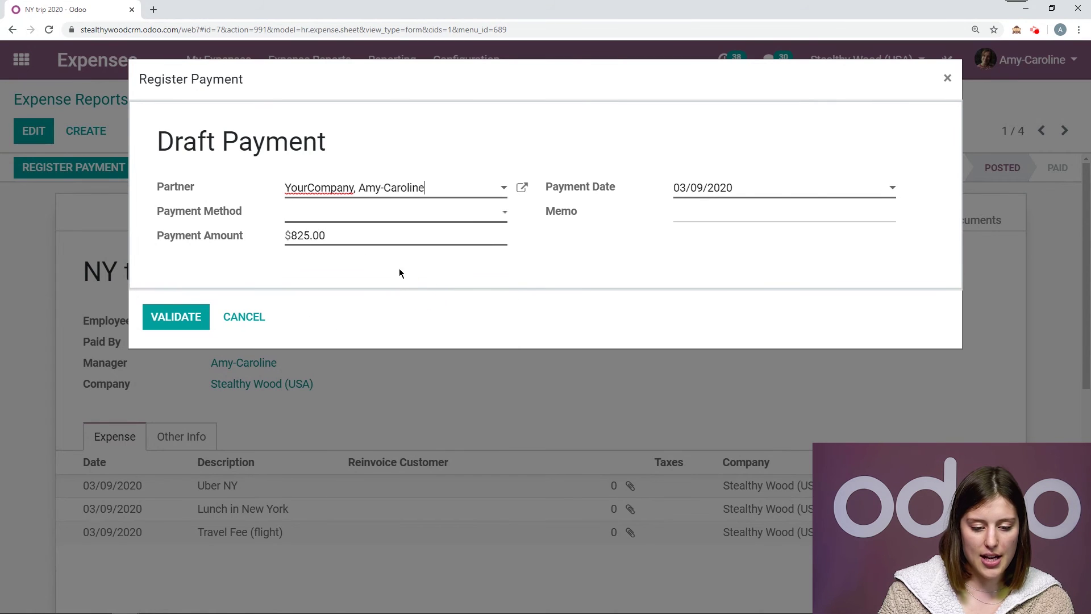
{"action": "left_click", "coordinate": [321, 216]}
{"action": "left_click", "coordinate": [330, 245]}
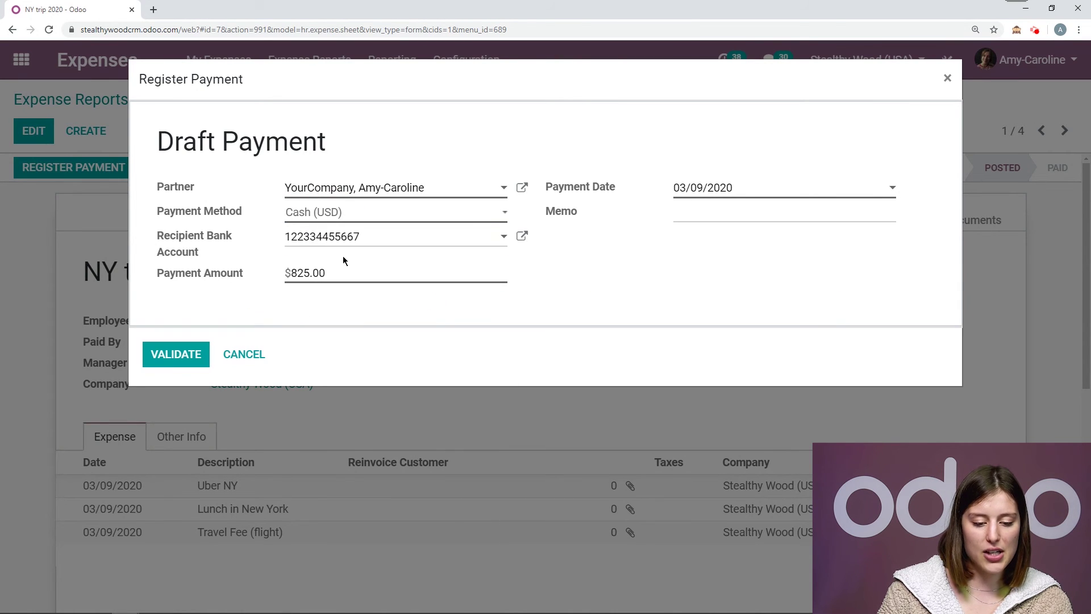
{"action": "left_click", "coordinate": [171, 357]}
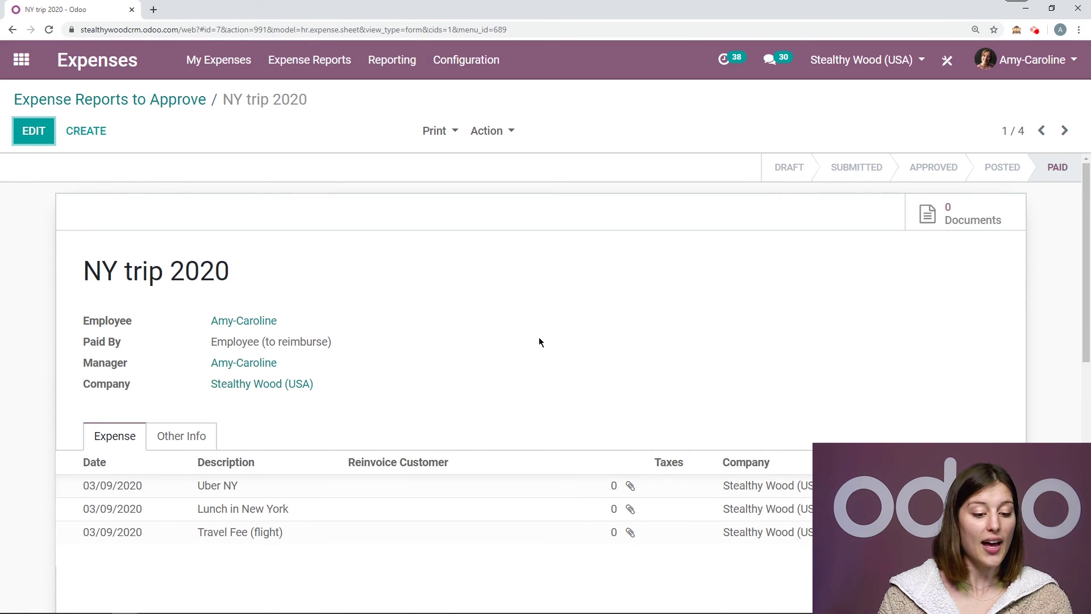
Look over the paid NY trip 2020 report, then bring up the Reporting menu options
{"action": "scroll", "coordinate": [606, 304], "scroll_direction": "down", "scroll_amount": 3}
{"action": "scroll", "coordinate": [425, 322], "scroll_direction": "up", "scroll_amount": 3}
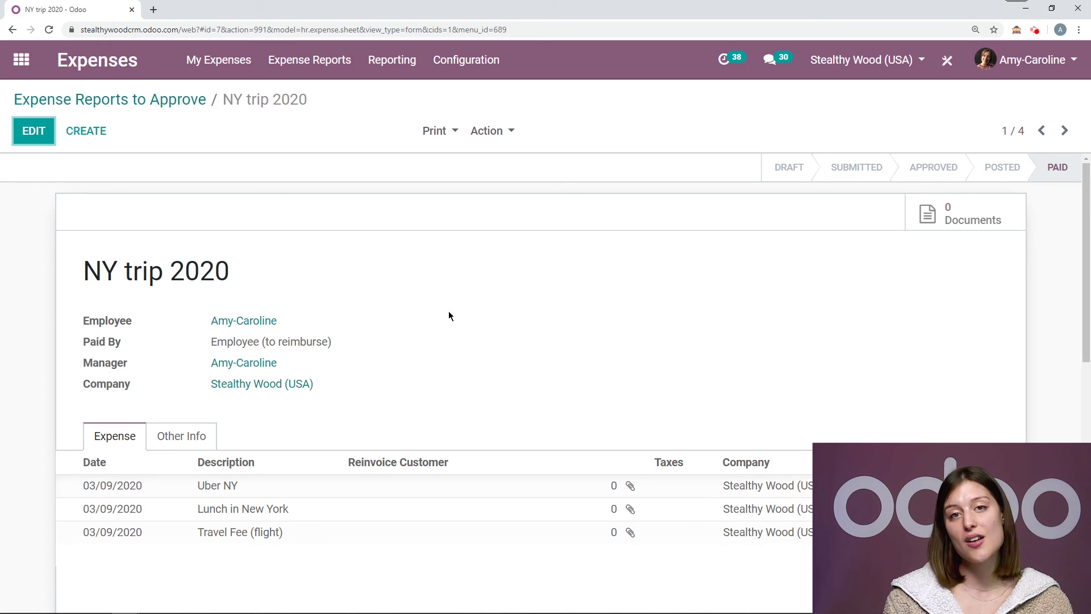
{"action": "left_click", "coordinate": [391, 60]}
Open Expenses Analysis and show the All Expenses totals as a pie chart by month and employee
{"action": "left_click", "coordinate": [413, 103]}
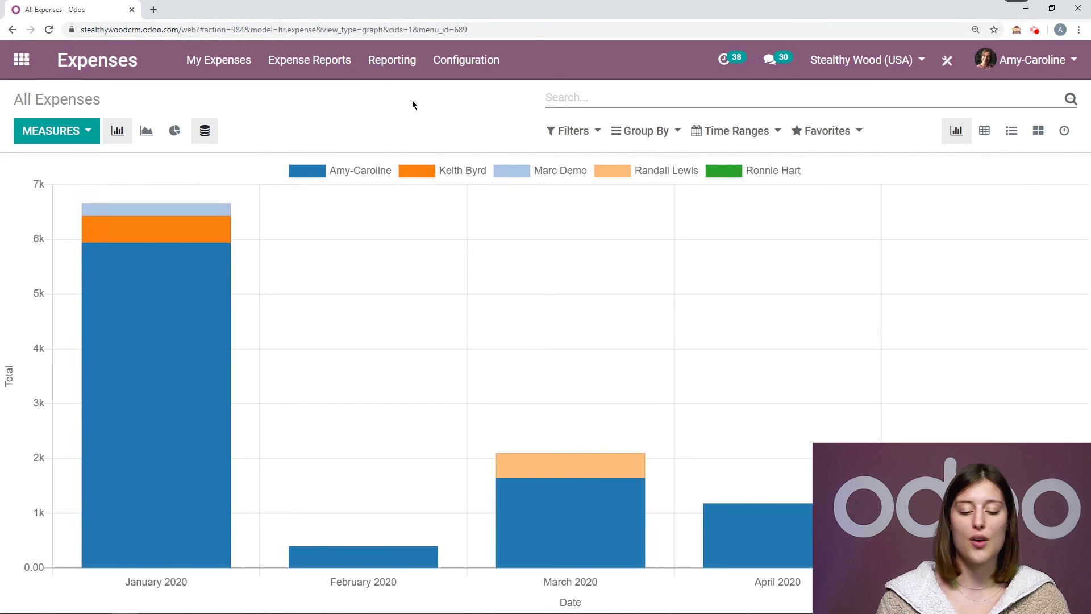
{"action": "left_click", "coordinate": [173, 141]}
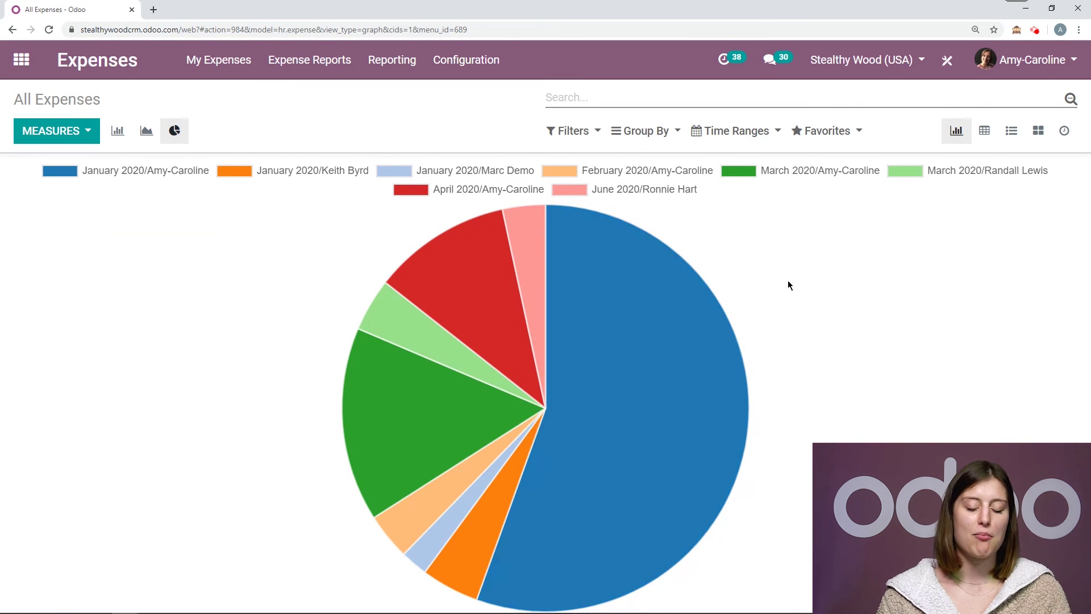
{"action": "mouse_move", "coordinate": [723, 316]}
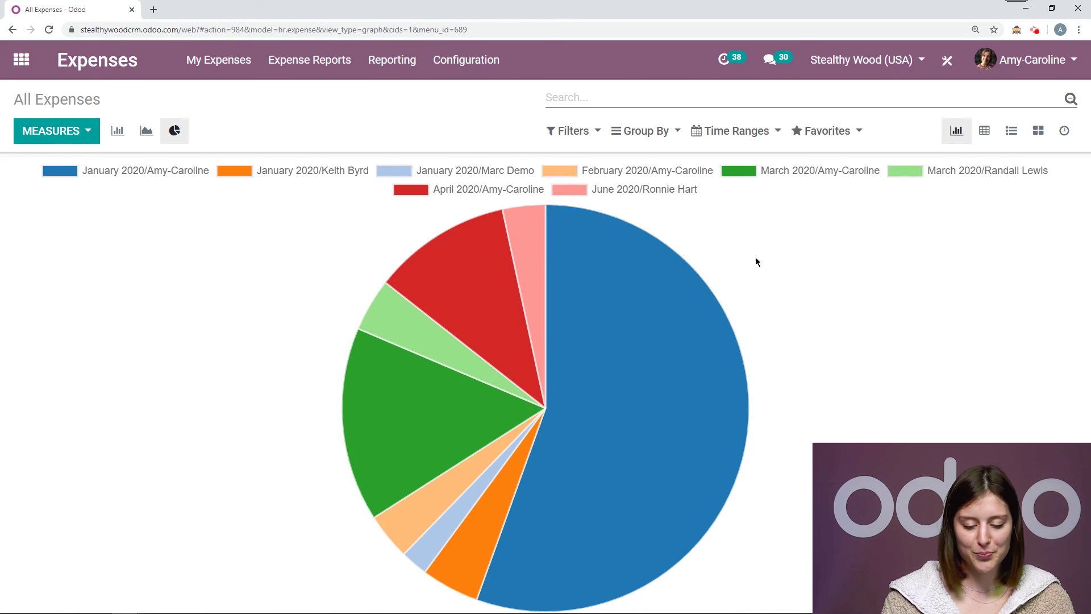
{"action": "mouse_move", "coordinate": [390, 336]}
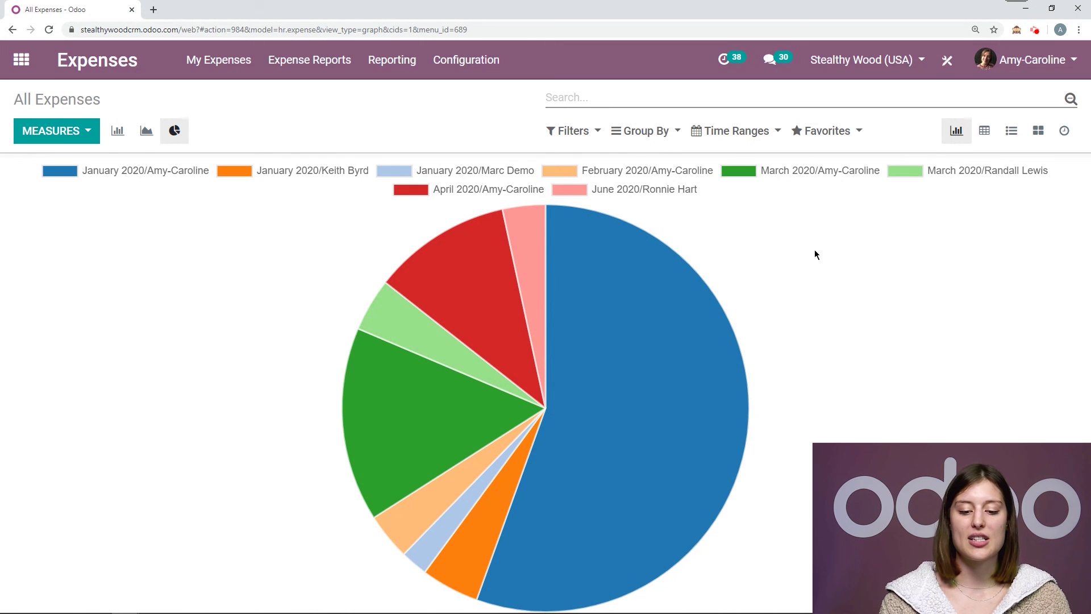
Hide the January 2020 slice from the pie chart, then browse the Time Ranges, Group By and Filters options
{"action": "left_click", "coordinate": [138, 172]}
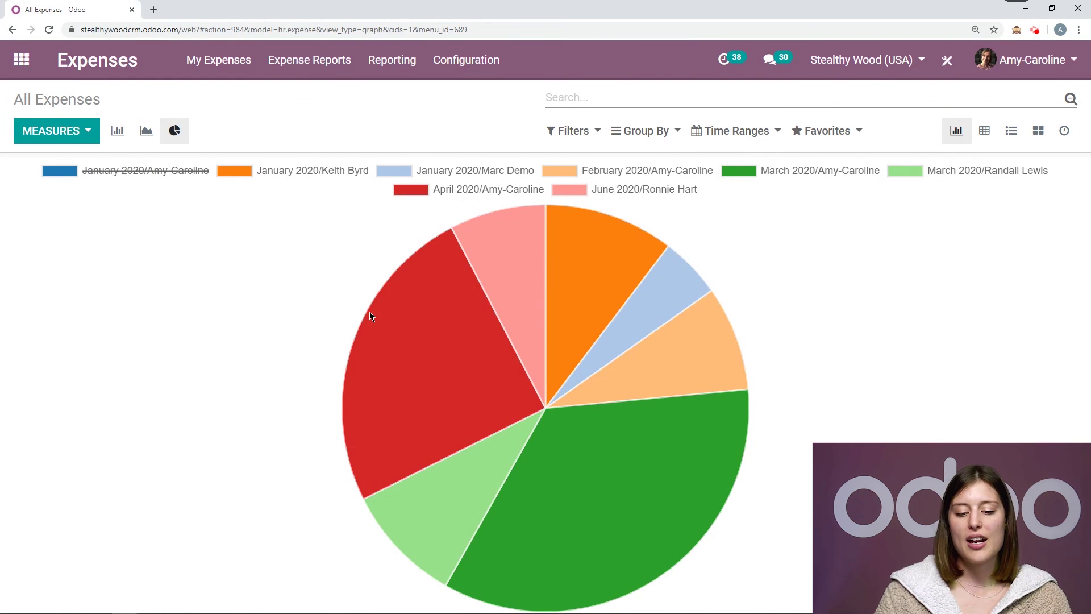
{"action": "left_click", "coordinate": [735, 131]}
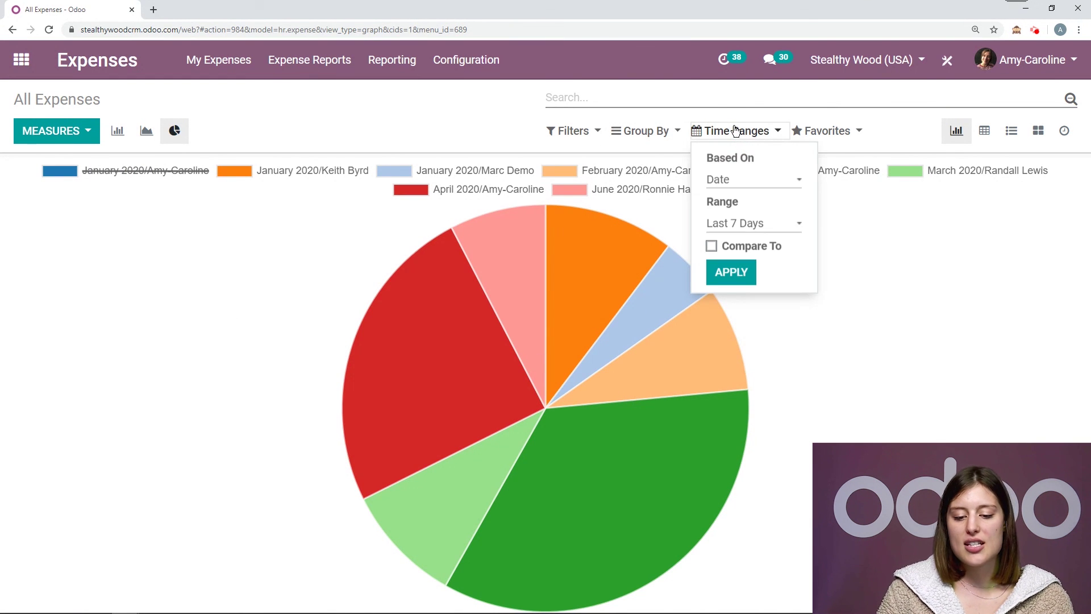
{"action": "left_click", "coordinate": [736, 131]}
{"action": "left_click", "coordinate": [657, 130]}
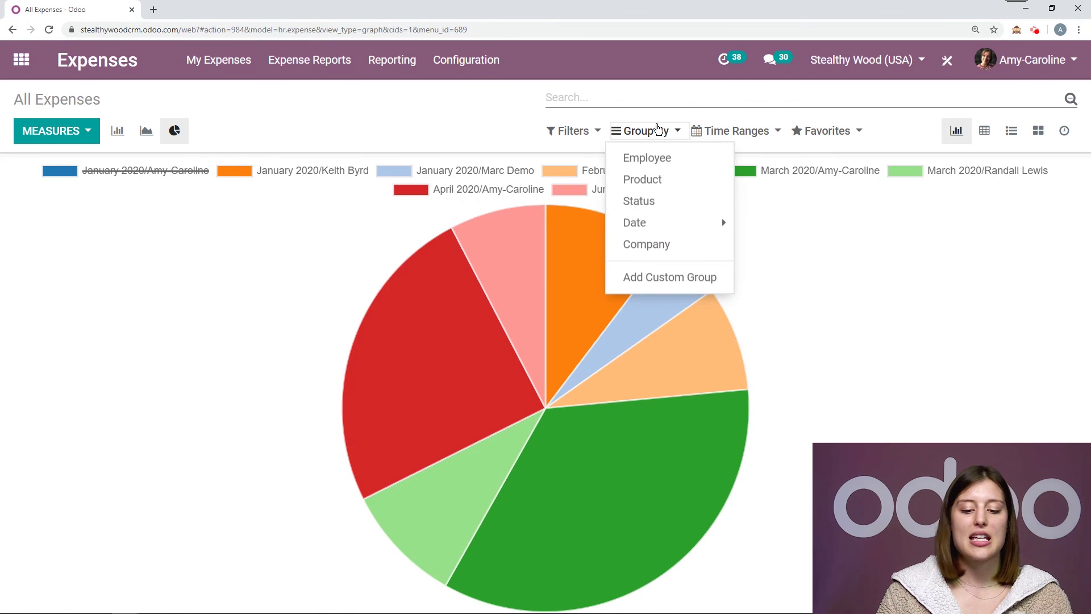
{"action": "left_click", "coordinate": [568, 132]}
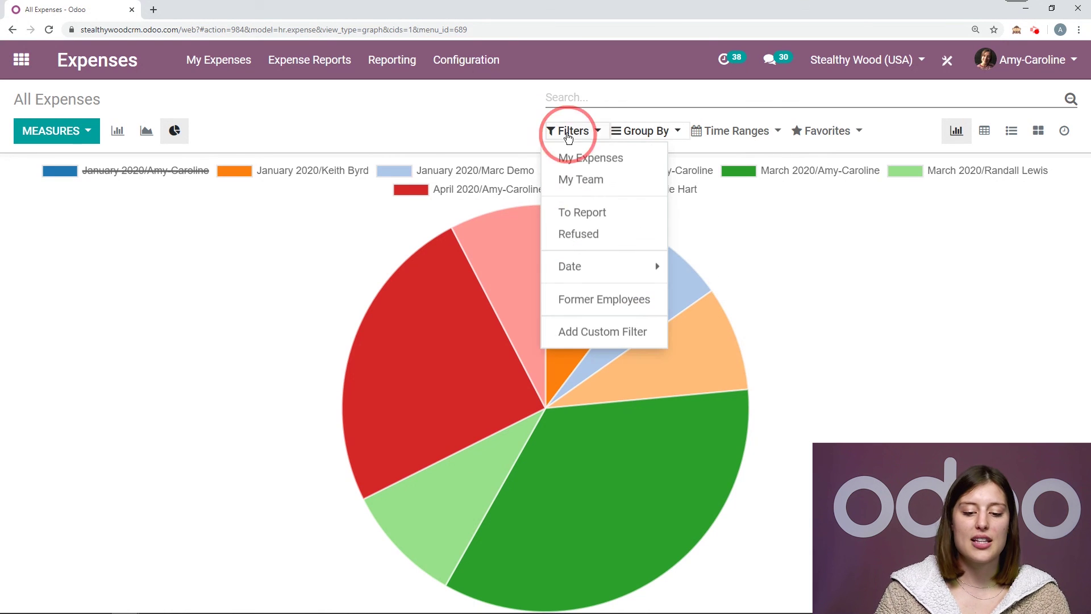
{"action": "left_click", "coordinate": [490, 113]}
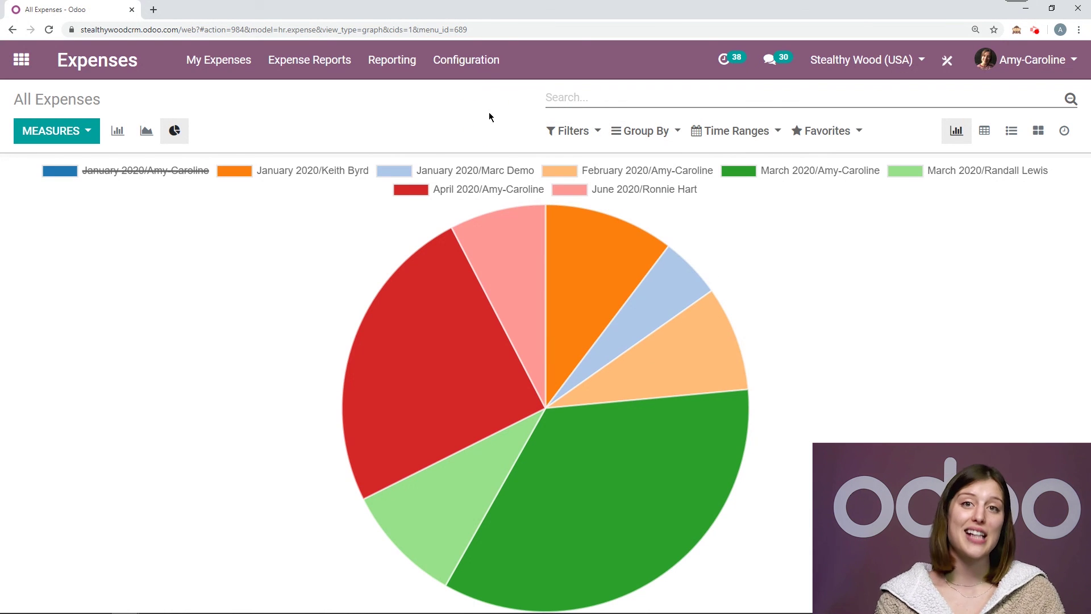